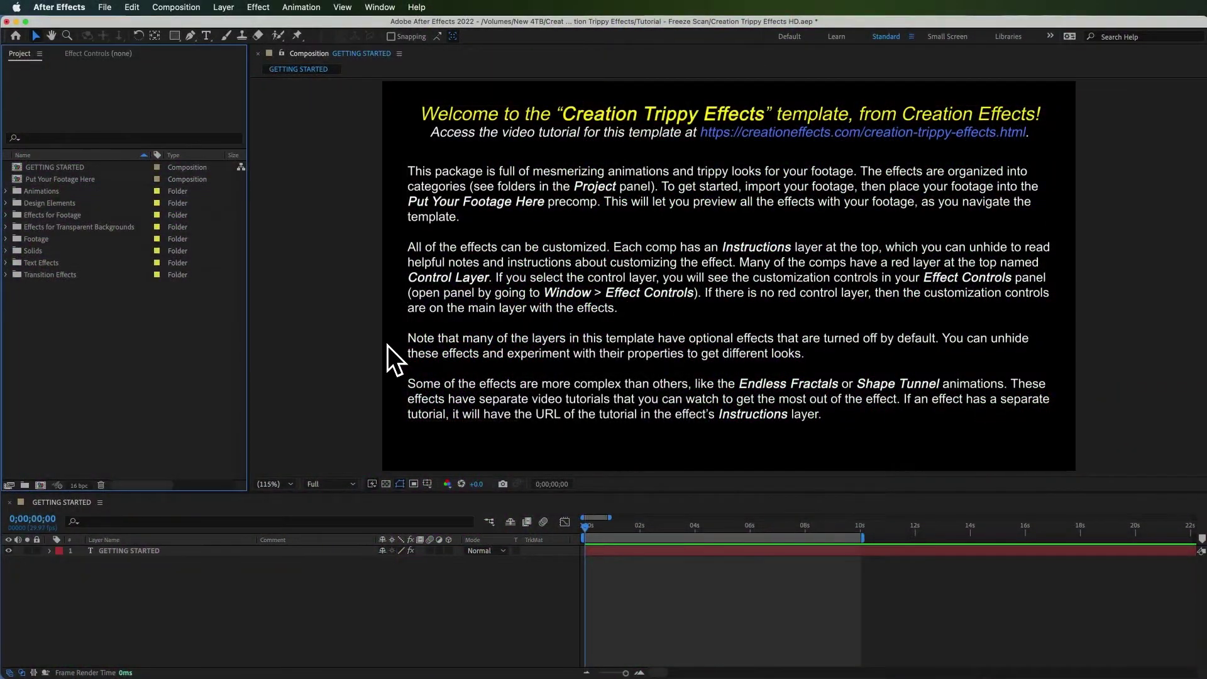
# Expand Effects for Footage, Freeze Scan and its Precomps folder, then select Put Your Footage Here
pyautogui.click(32, 215)
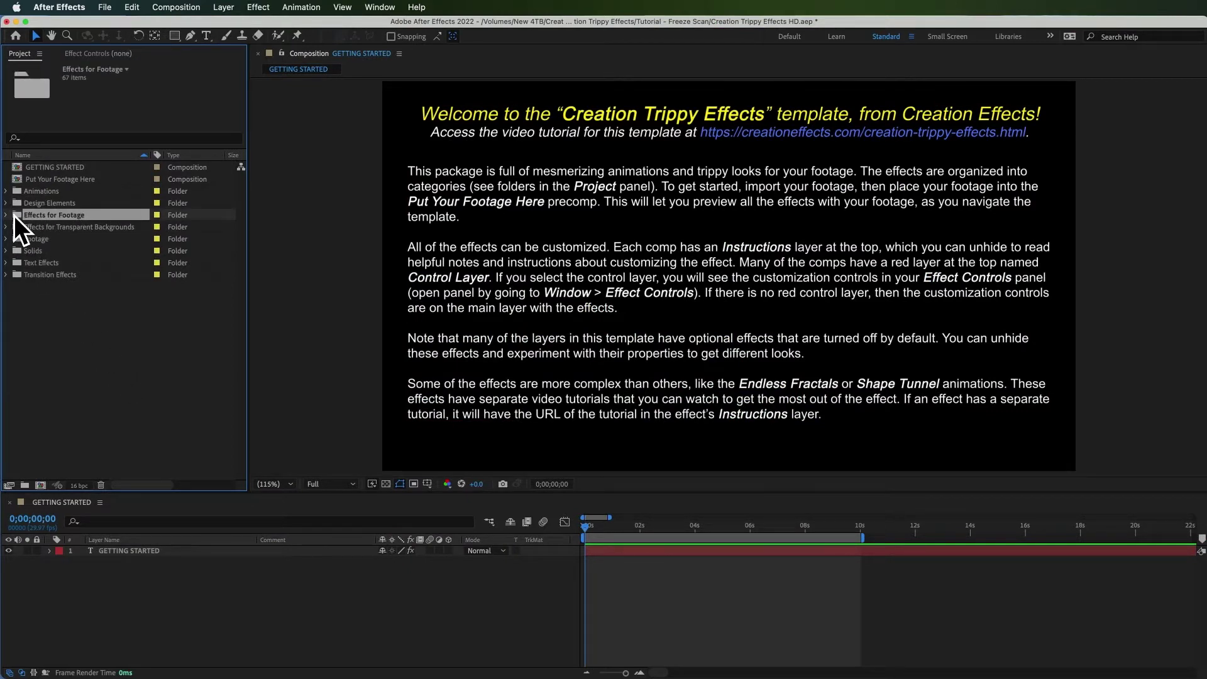
pyautogui.click(6, 215)
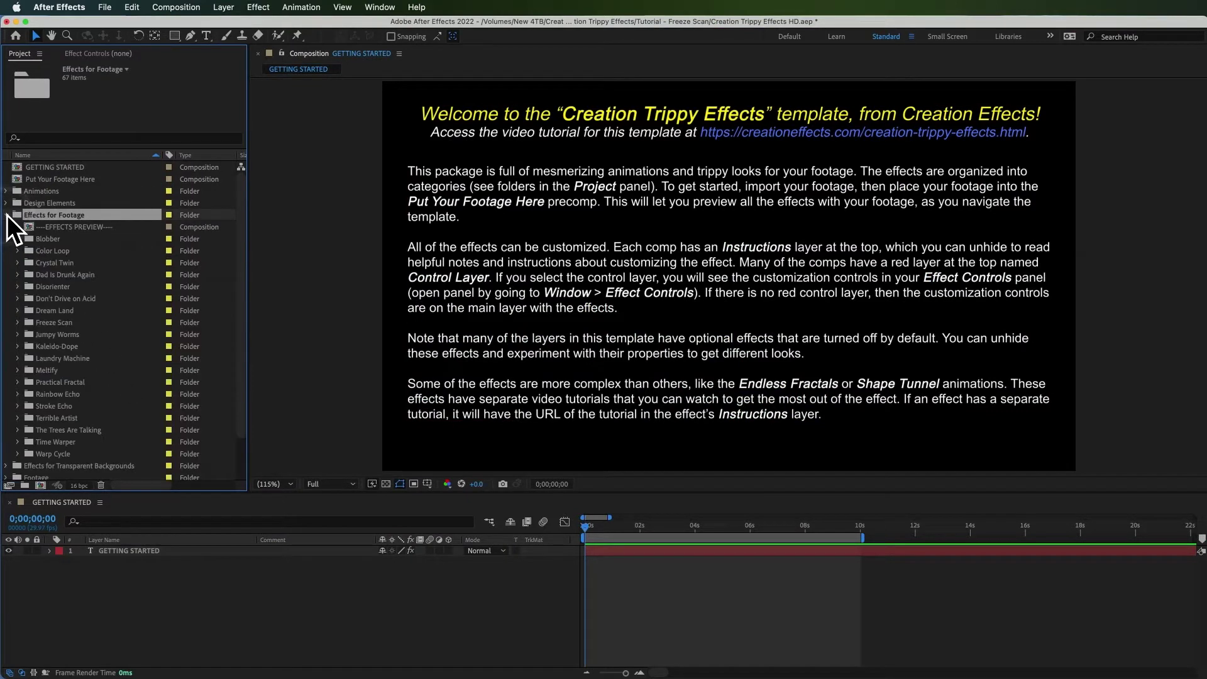
pyautogui.click(47, 323)
pyautogui.click(17, 321)
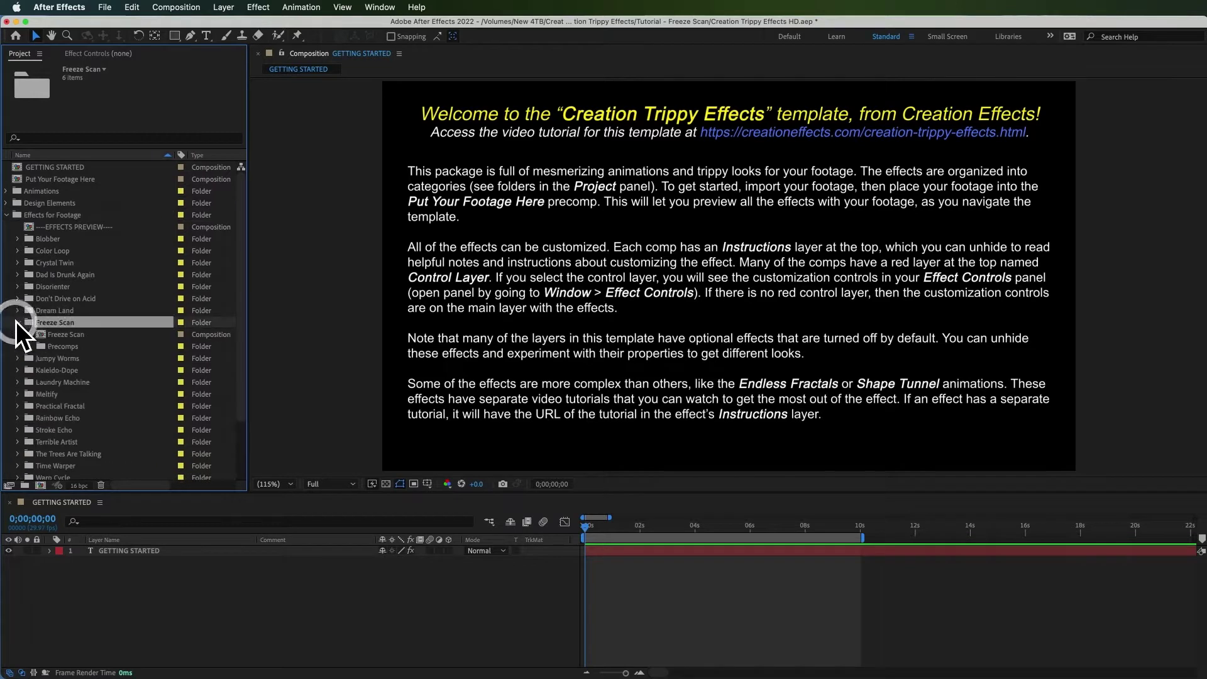
pyautogui.click(63, 334)
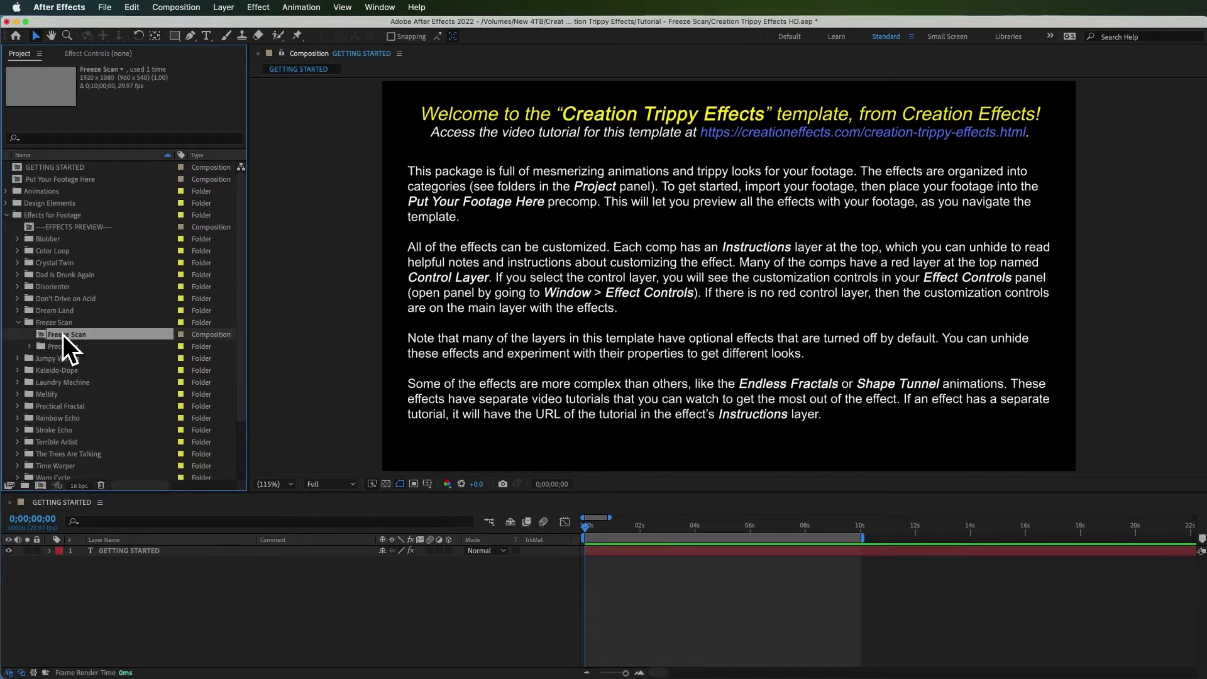
pyautogui.click(29, 346)
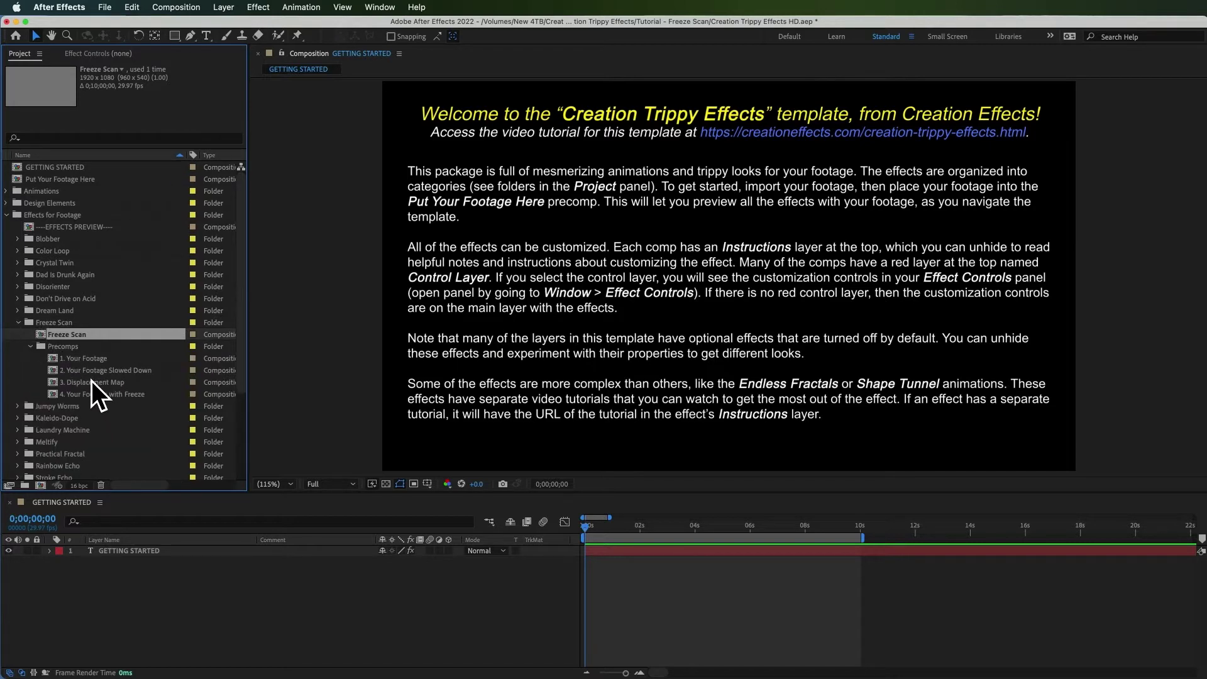
pyautogui.click(83, 358)
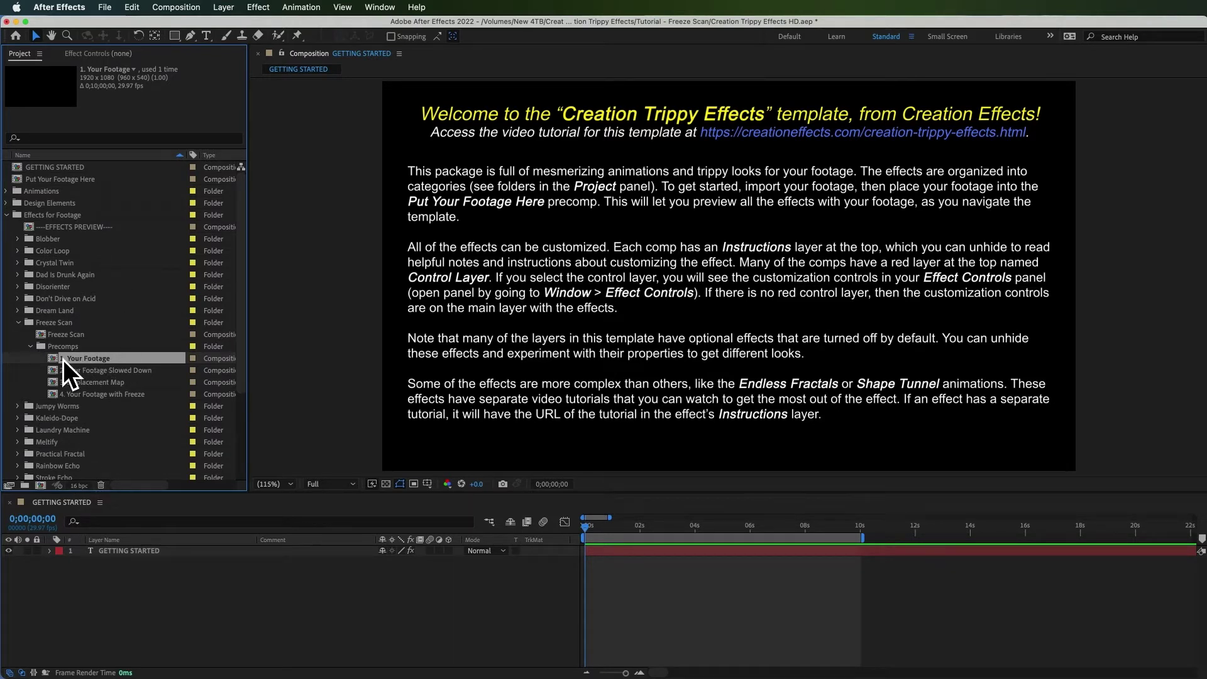
pyautogui.click(42, 179)
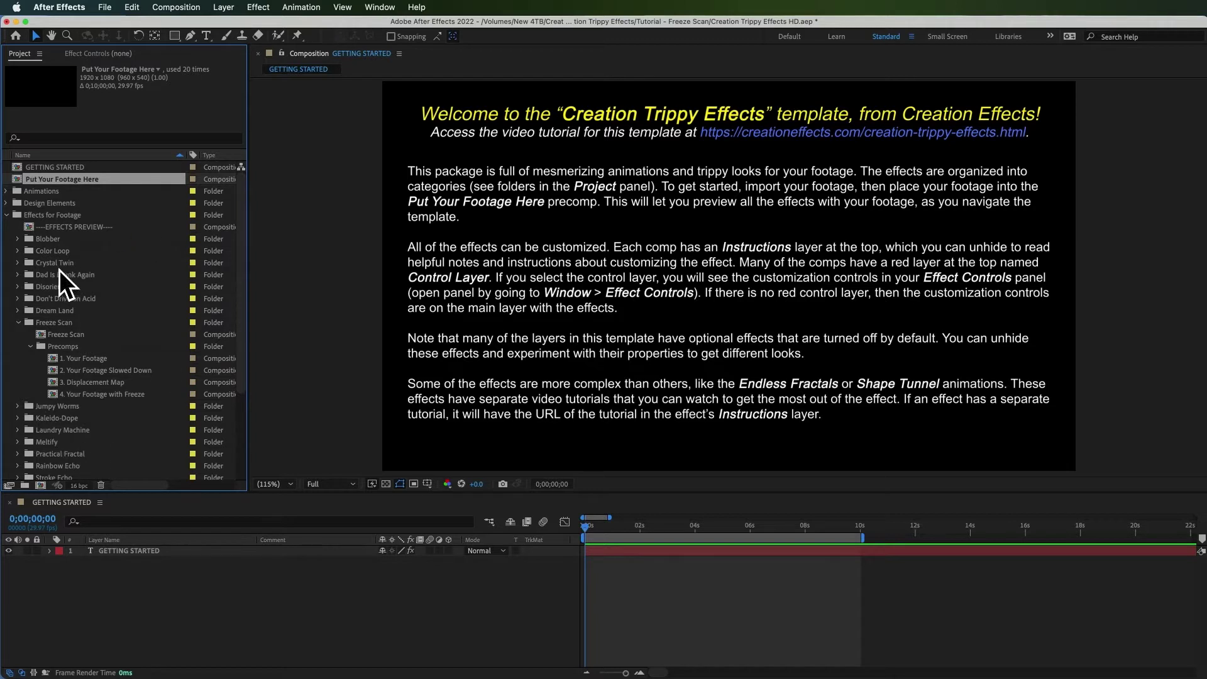
# Add all five footage clips from the Footage folder as layers in Put Your Footage Here
pyautogui.doubleClick(48, 178)
pyautogui.scroll(-5, 60, 385)
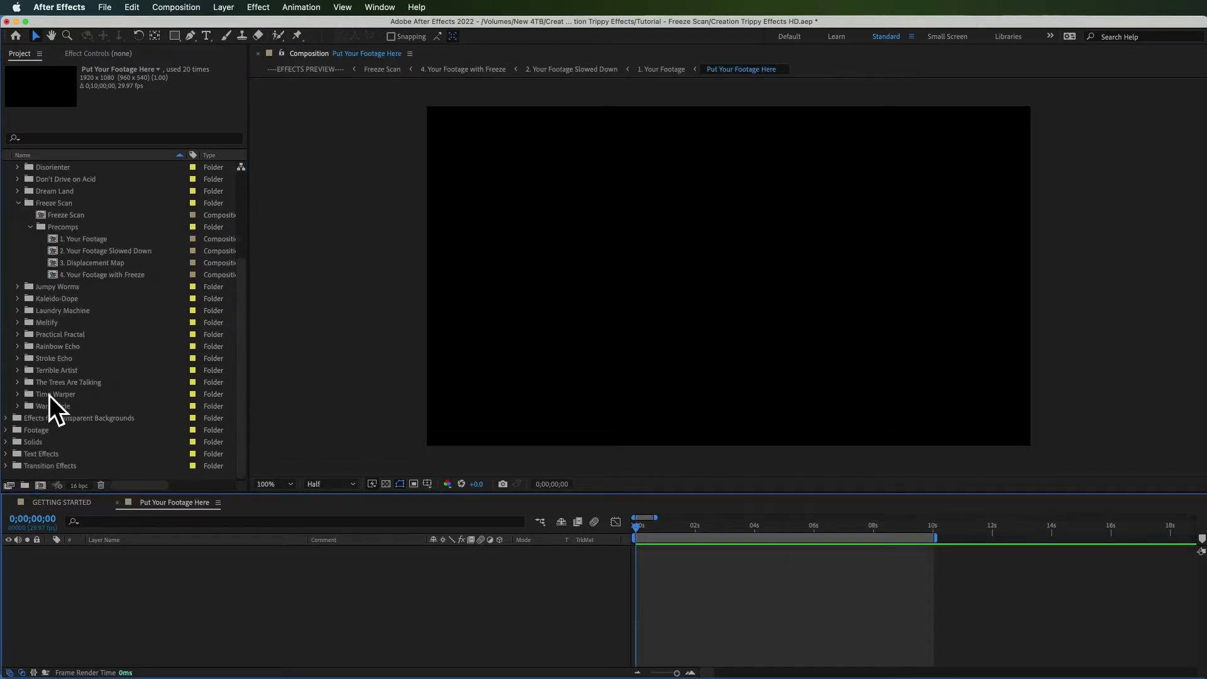
pyautogui.click(27, 430)
pyautogui.click(6, 430)
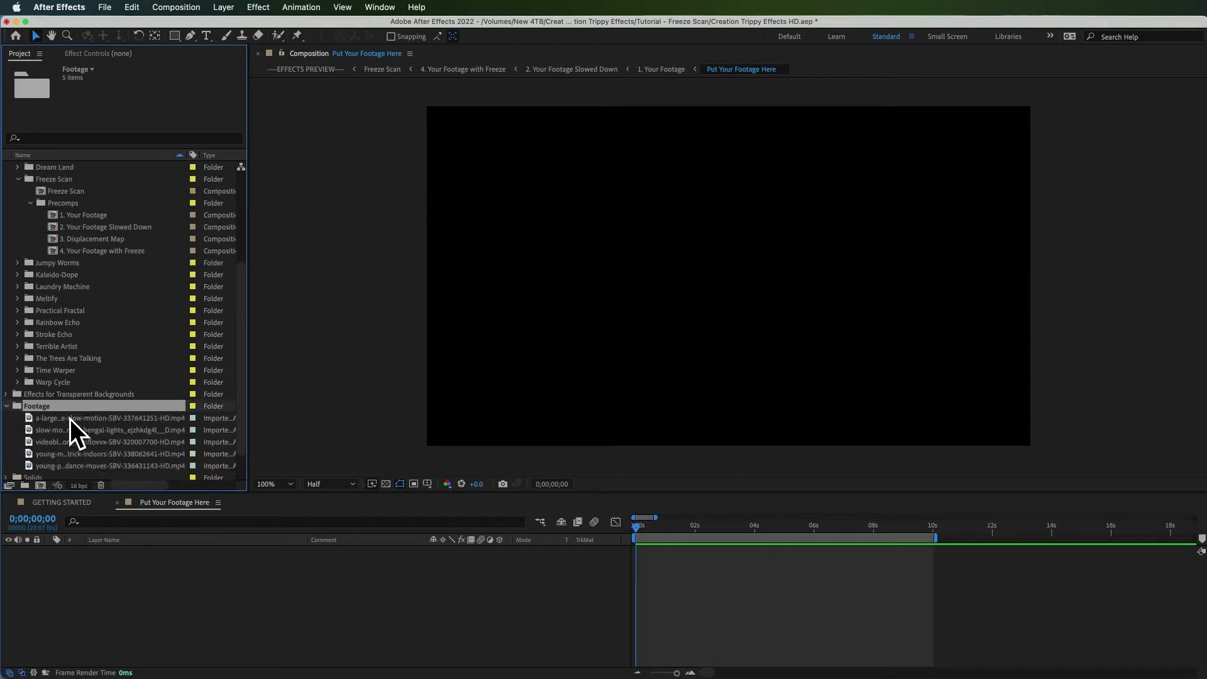
pyautogui.click(70, 420)
pyautogui.keyDown('shift'); pyautogui.click(74, 465); pyautogui.keyUp('shift')
pyautogui.moveTo(74, 465); pyautogui.dragTo(112, 572)
pyautogui.click(92, 638)
# Hide the top three clips to reveal the break-dancer, previewing the fire-dancer and break-dancer footage
pyautogui.click(9, 551)
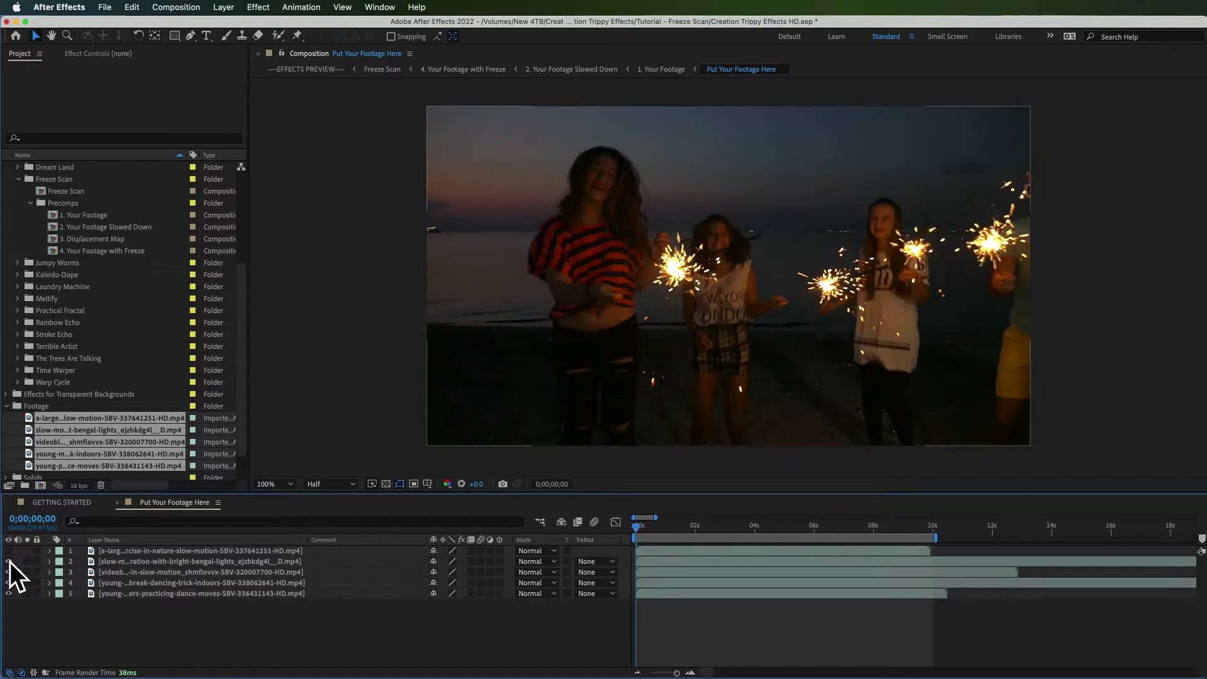
pyautogui.click(8, 561)
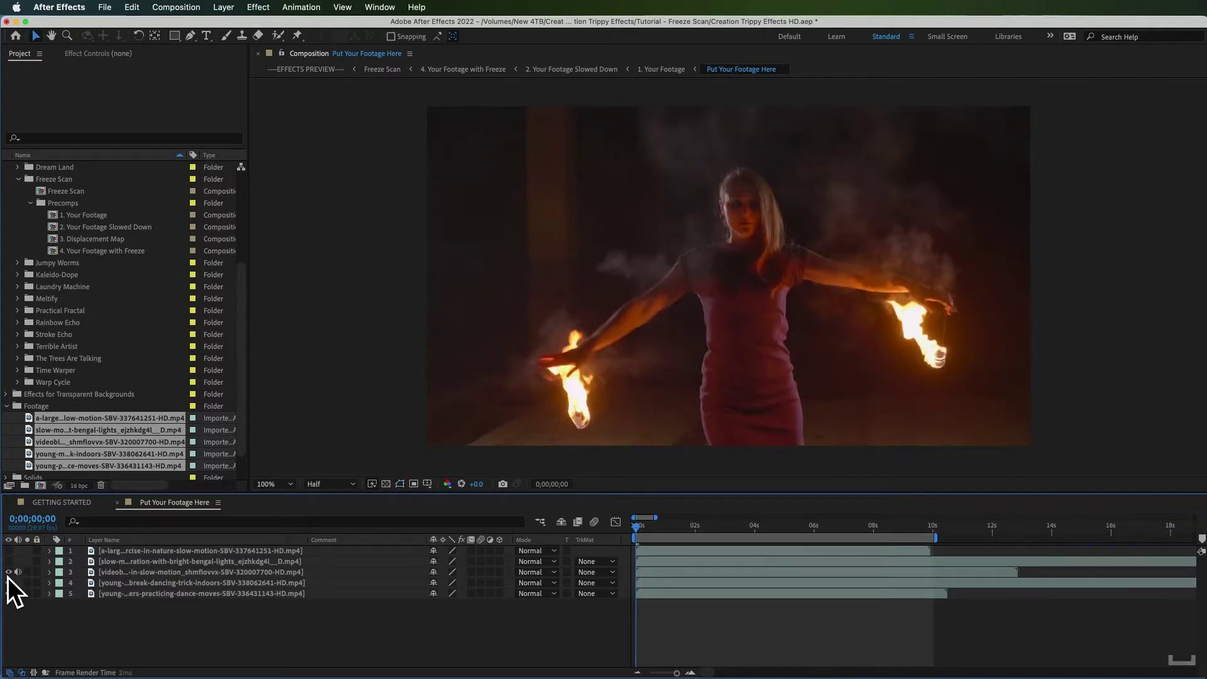
pyautogui.press('space')
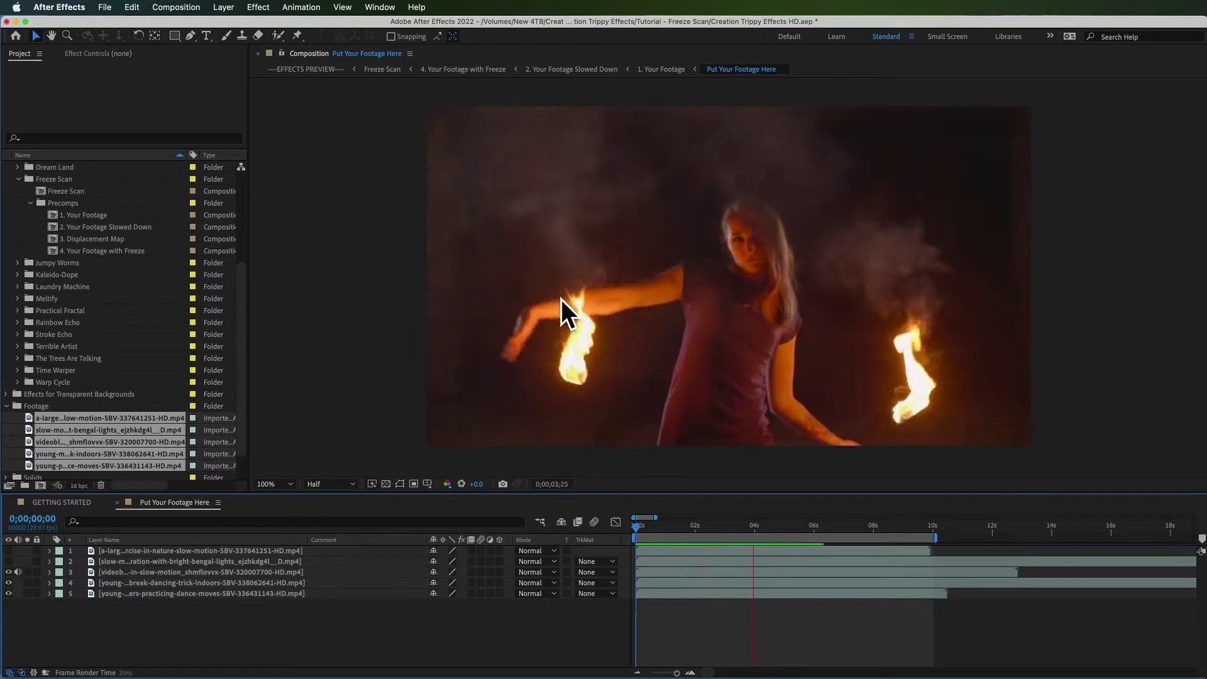
pyautogui.press('space')
pyautogui.click(8, 572)
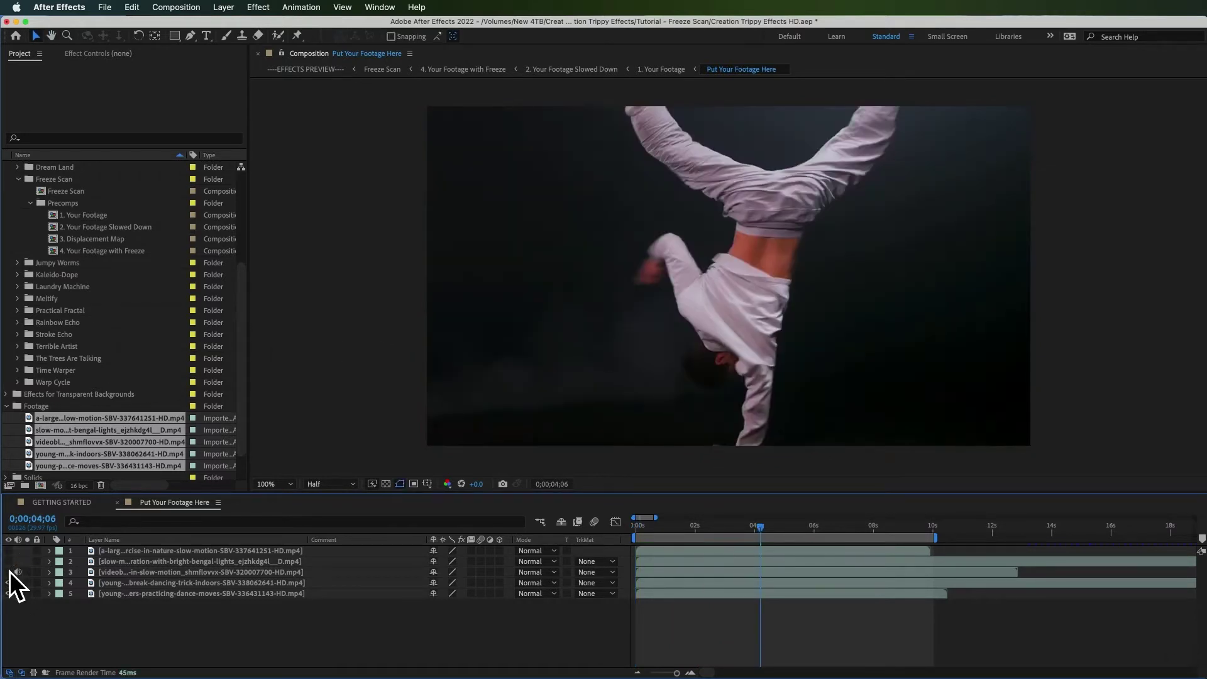
pyautogui.press('space')
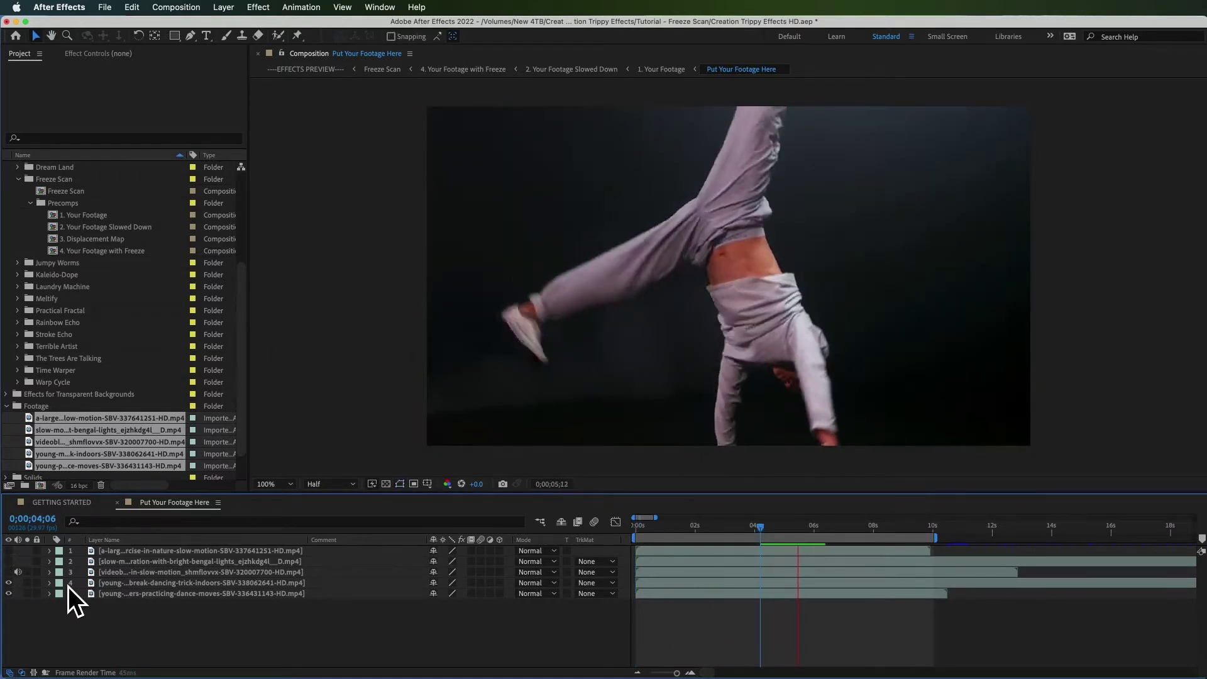
pyautogui.press('space')
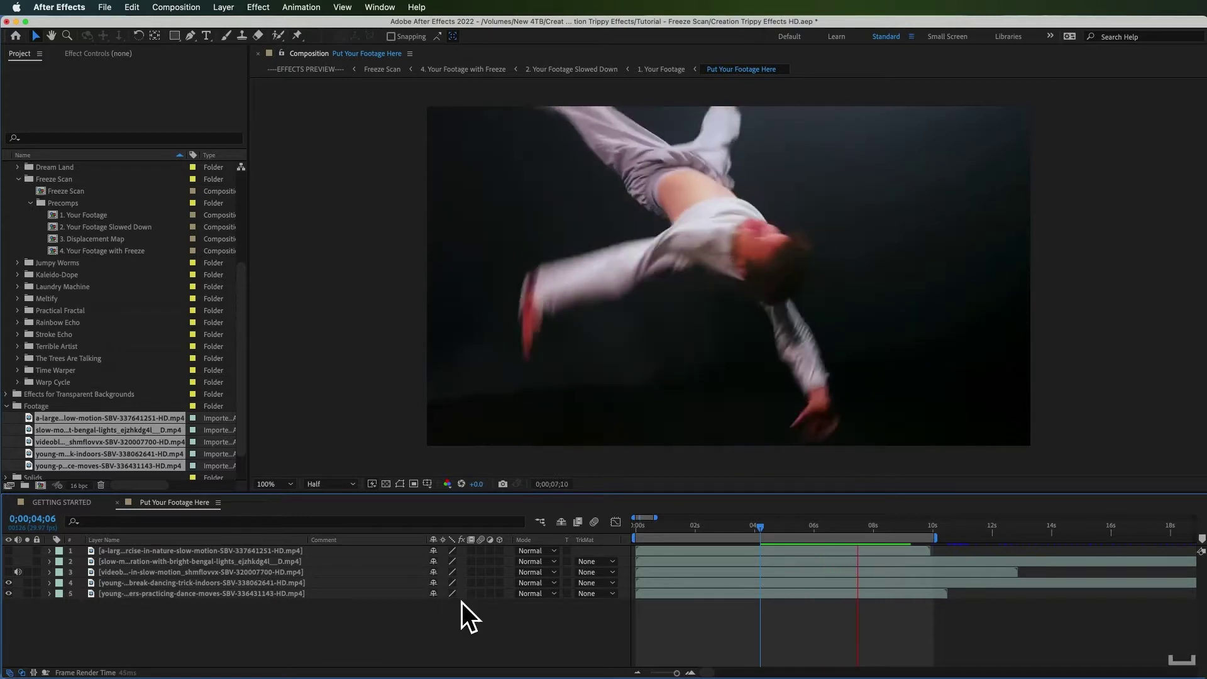
pyautogui.click(7, 405)
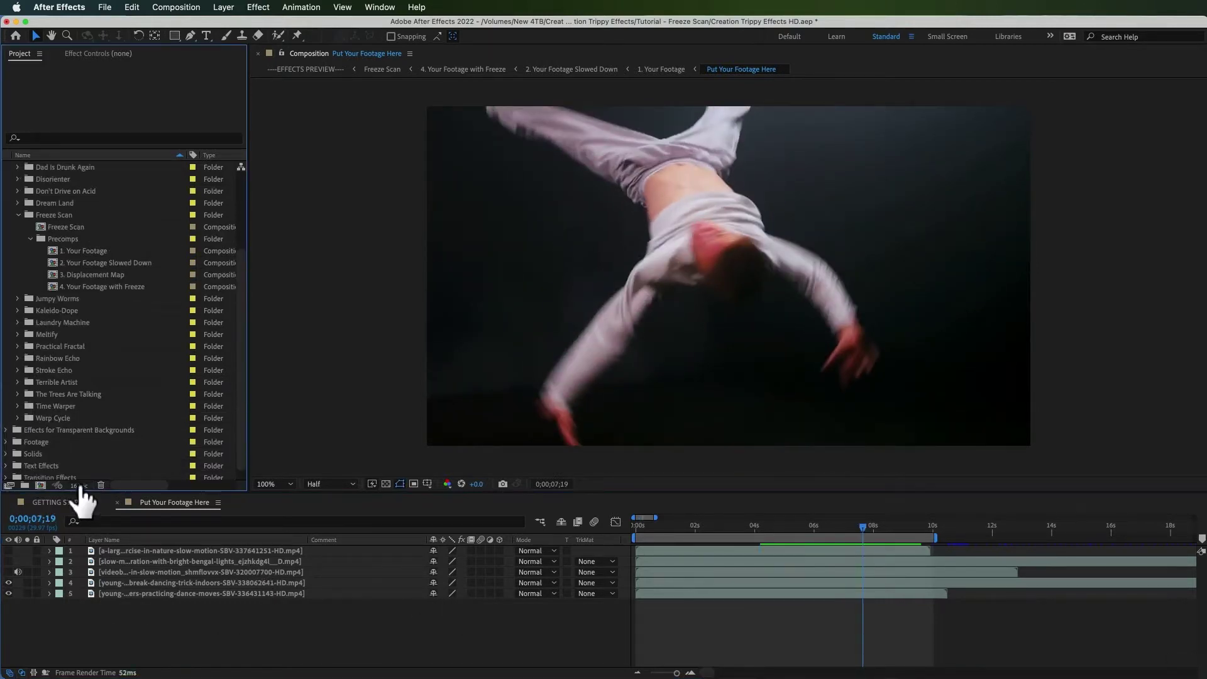
# Open the Freeze Scan comp from the start and RAM-preview the freeze on the break-dance footage
pyautogui.click(117, 503)
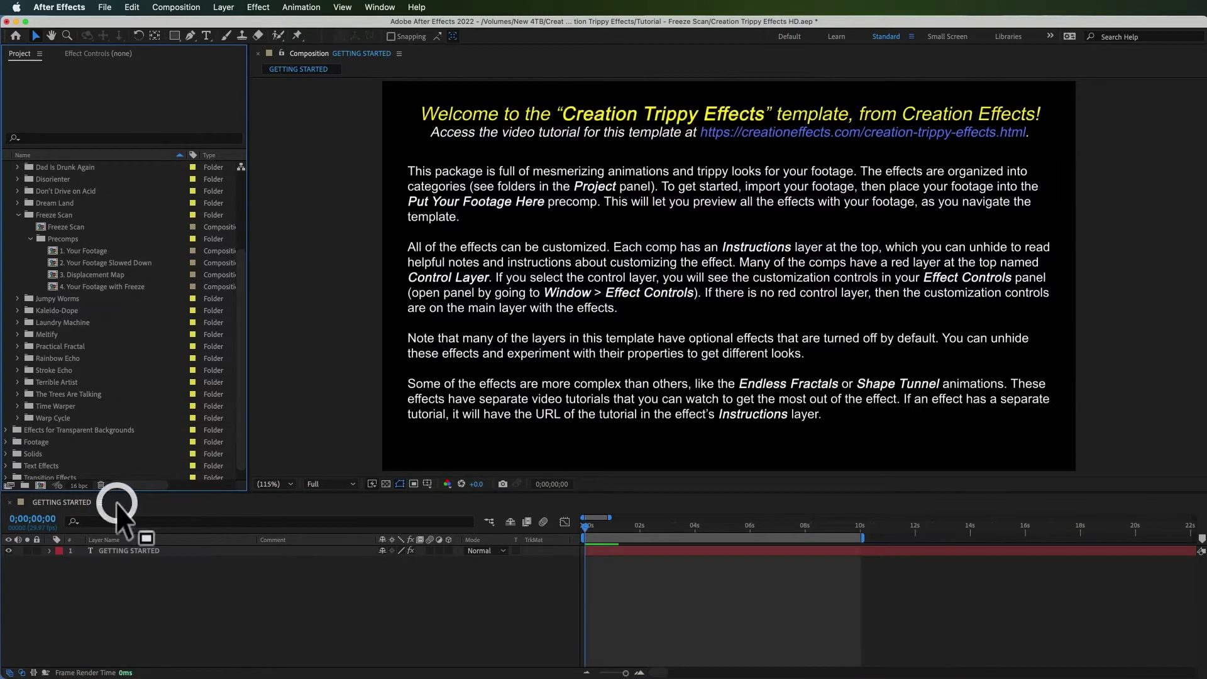
pyautogui.click(70, 226)
pyautogui.doubleClick(62, 227)
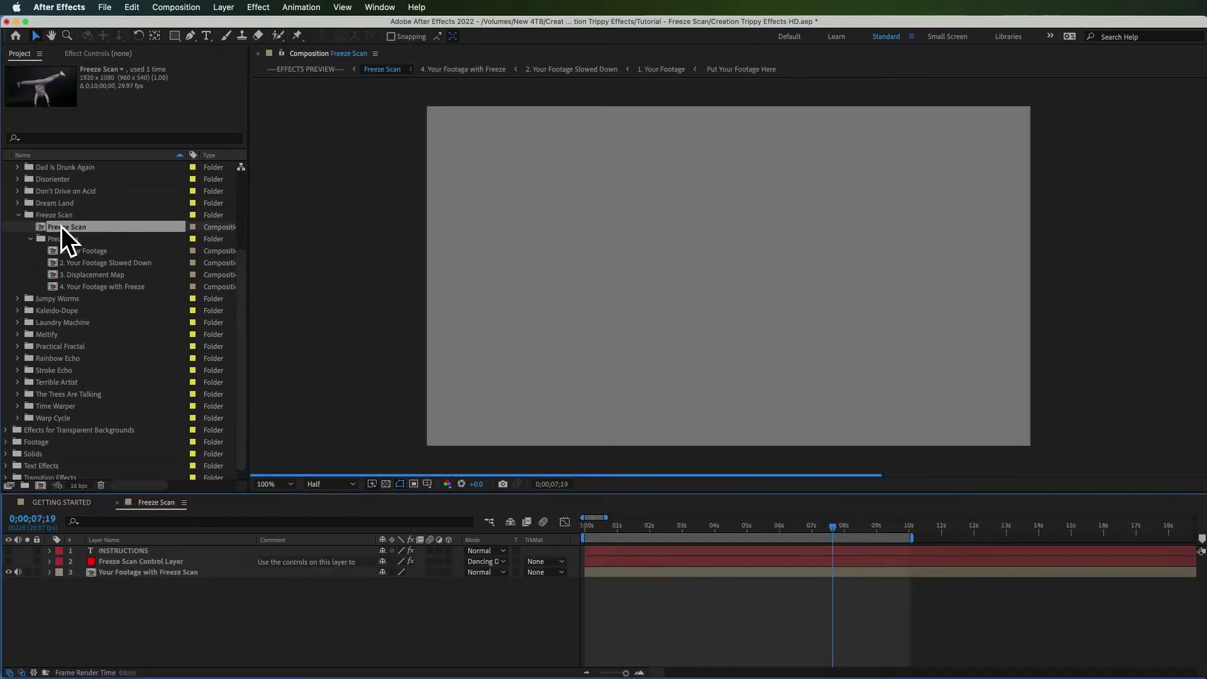
pyautogui.press('Home')
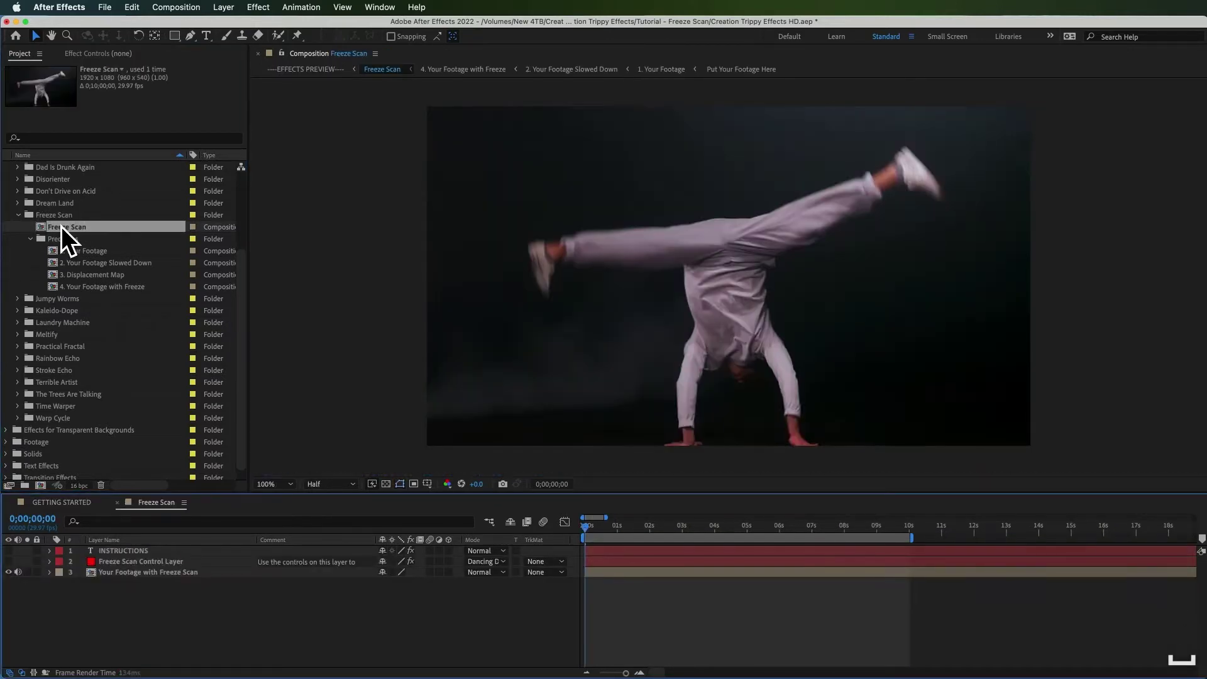
pyautogui.press('0')
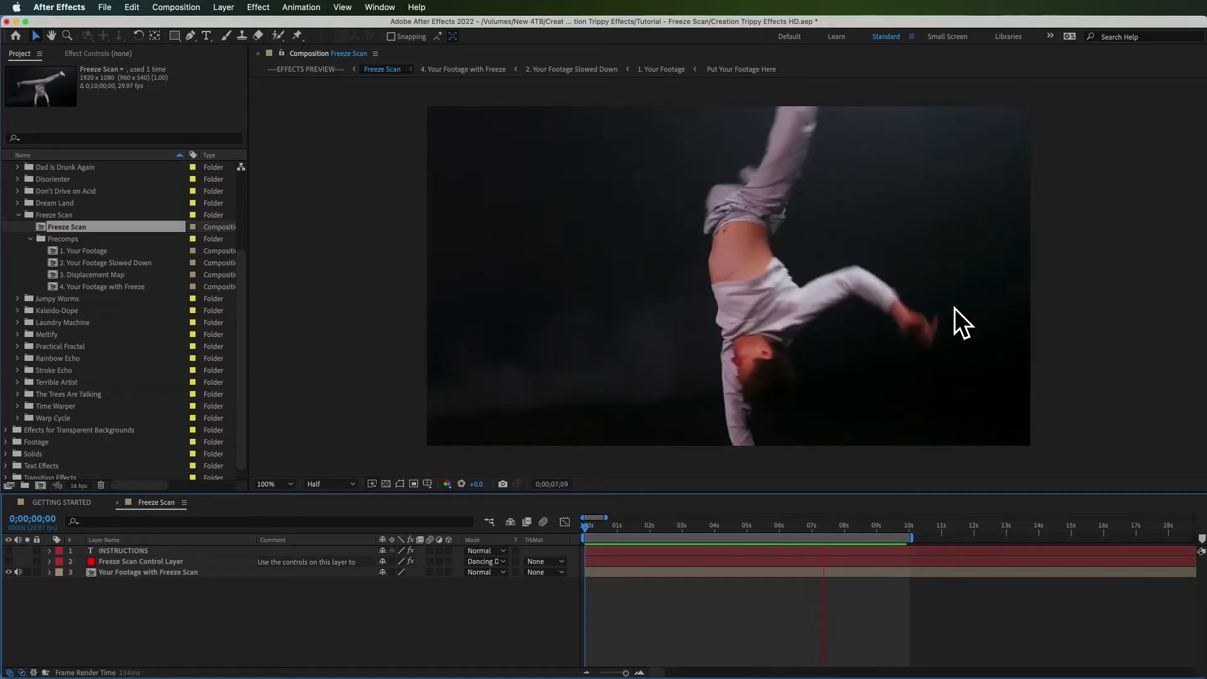
pyautogui.press('space')
pyautogui.click(157, 620)
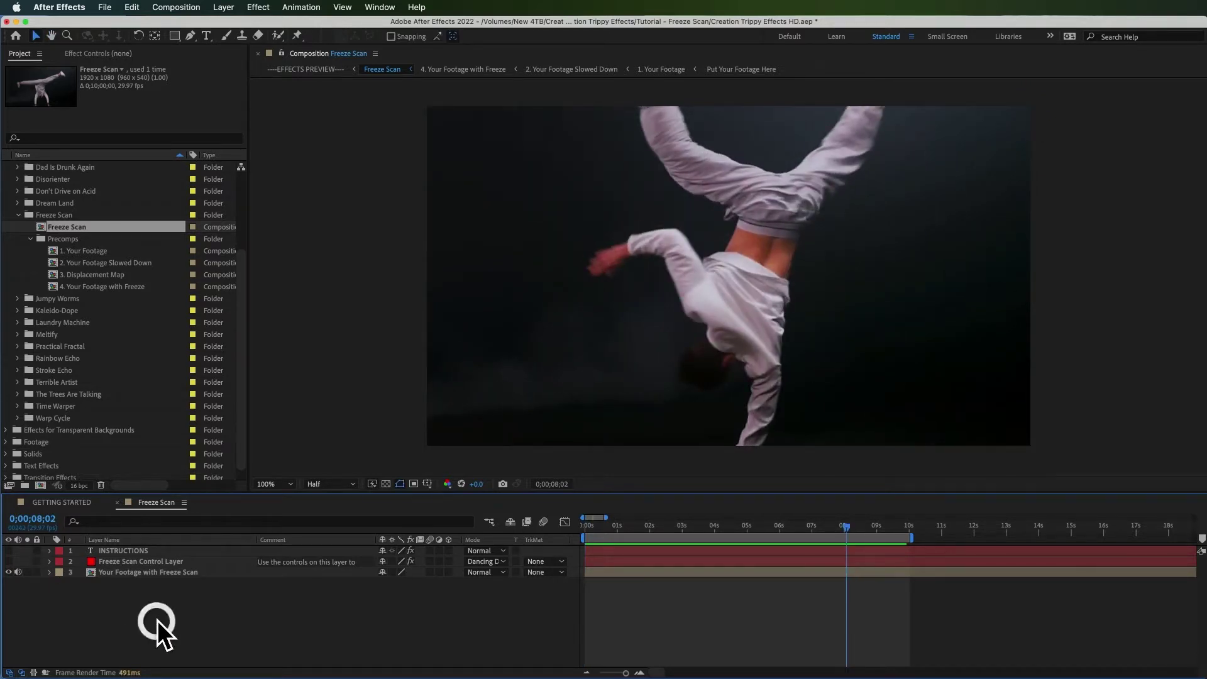
# Read the INSTRUCTIONS notes, then show the Freeze Scan Control Layer's effect settings (30% quality, 3.00 s scan)
pyautogui.click(9, 550)
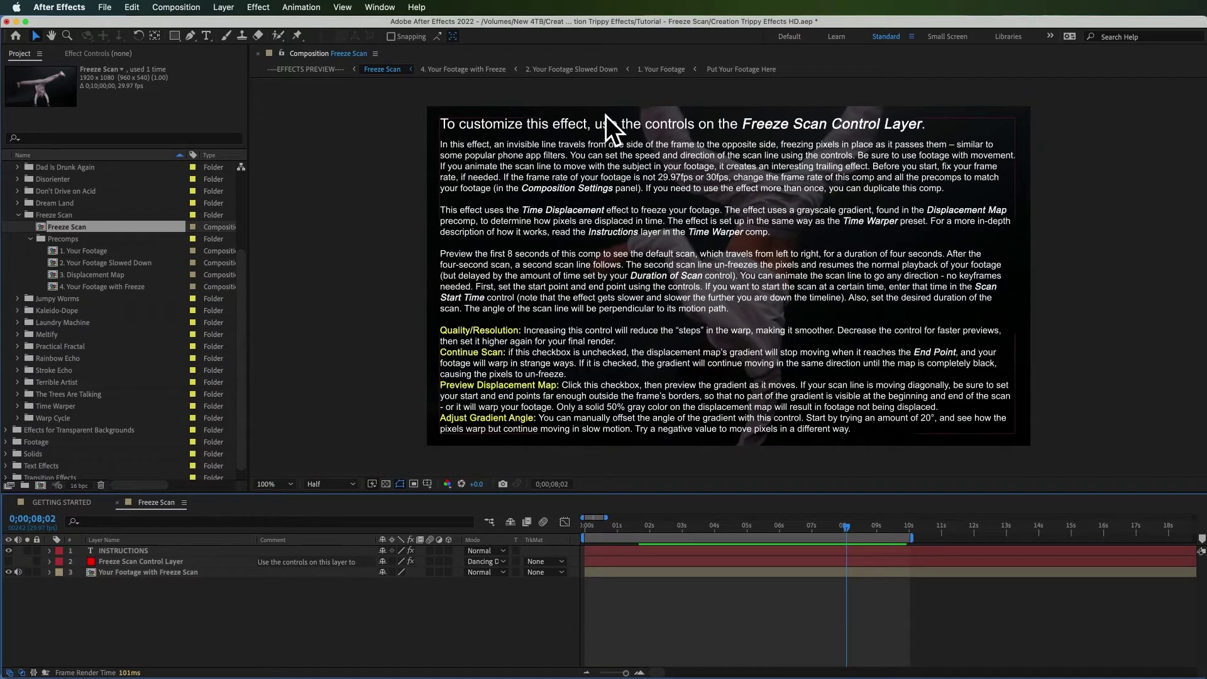
pyautogui.click(9, 550)
pyautogui.click(153, 561)
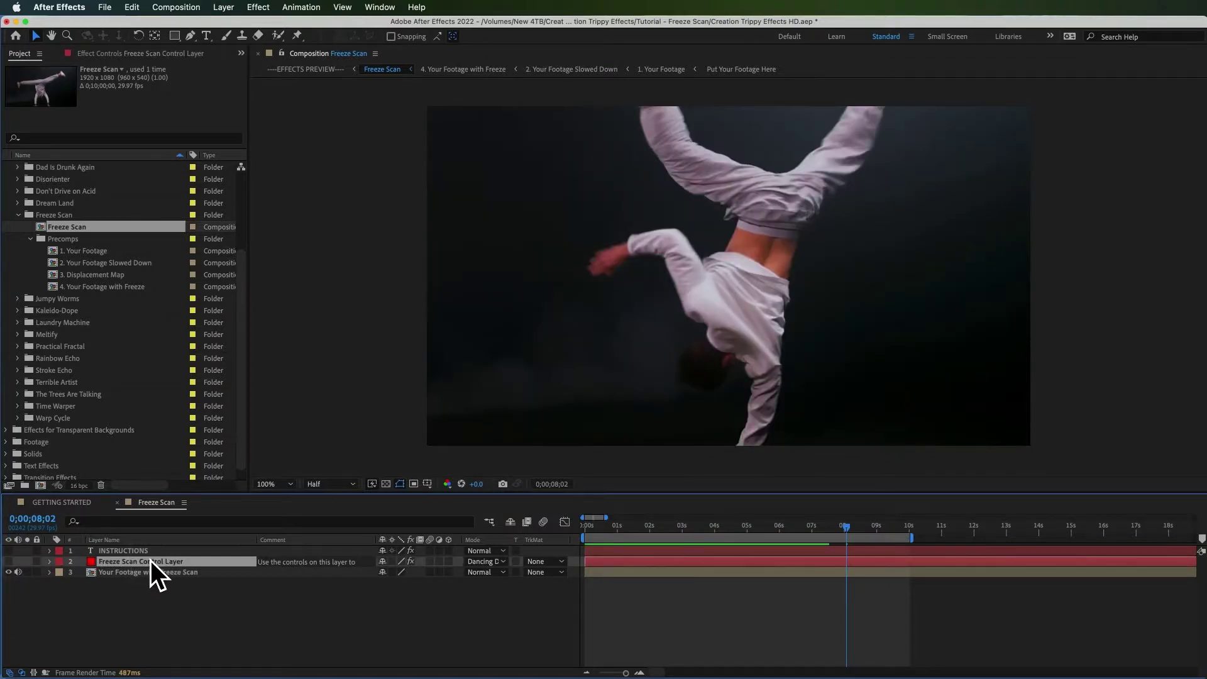
pyautogui.click(112, 53)
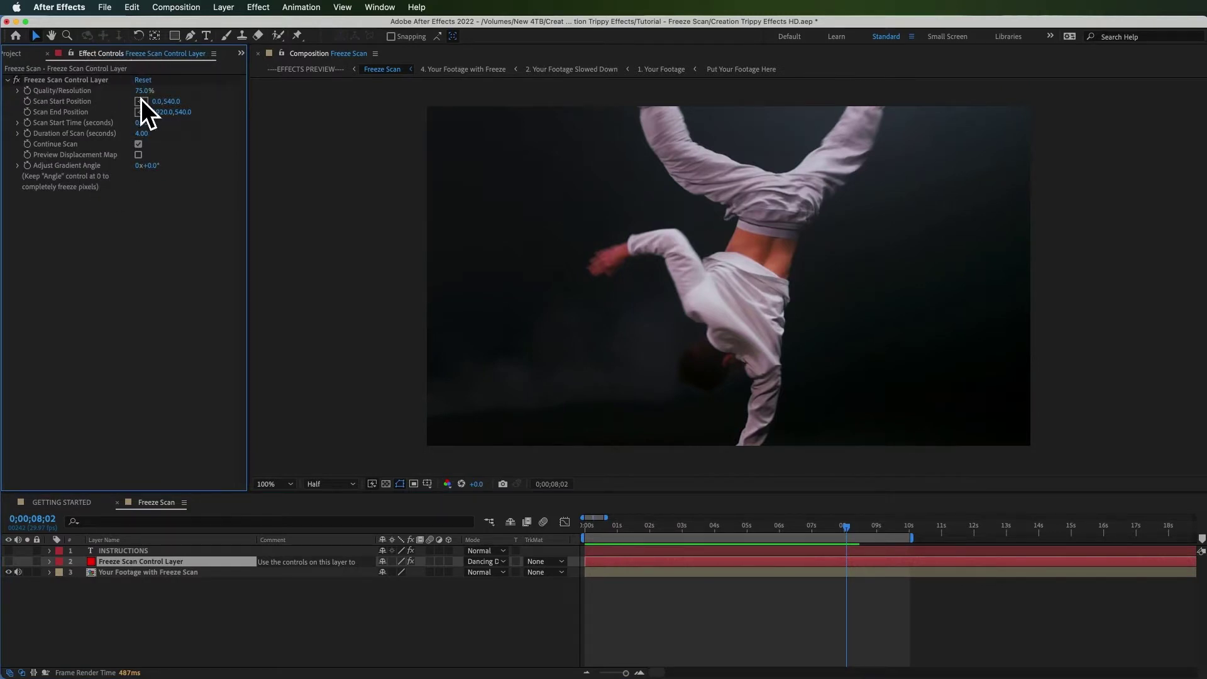
pyautogui.click(381, 7)
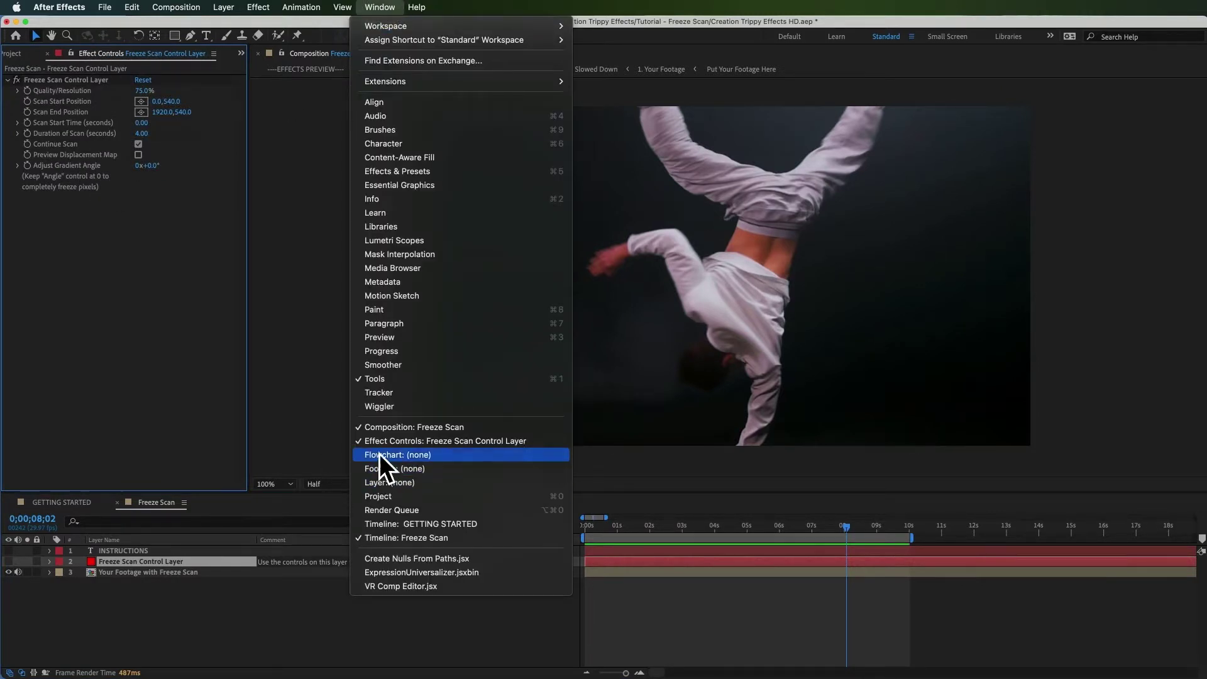
pyautogui.click(94, 319)
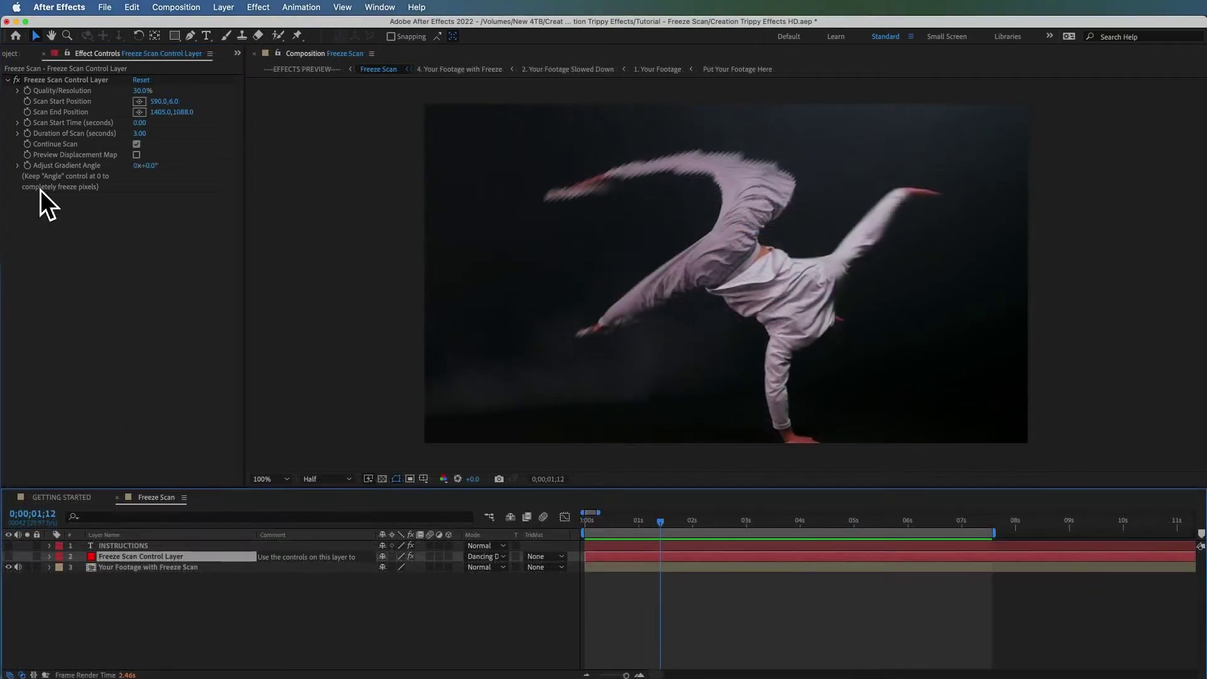
pyautogui.click(63, 92)
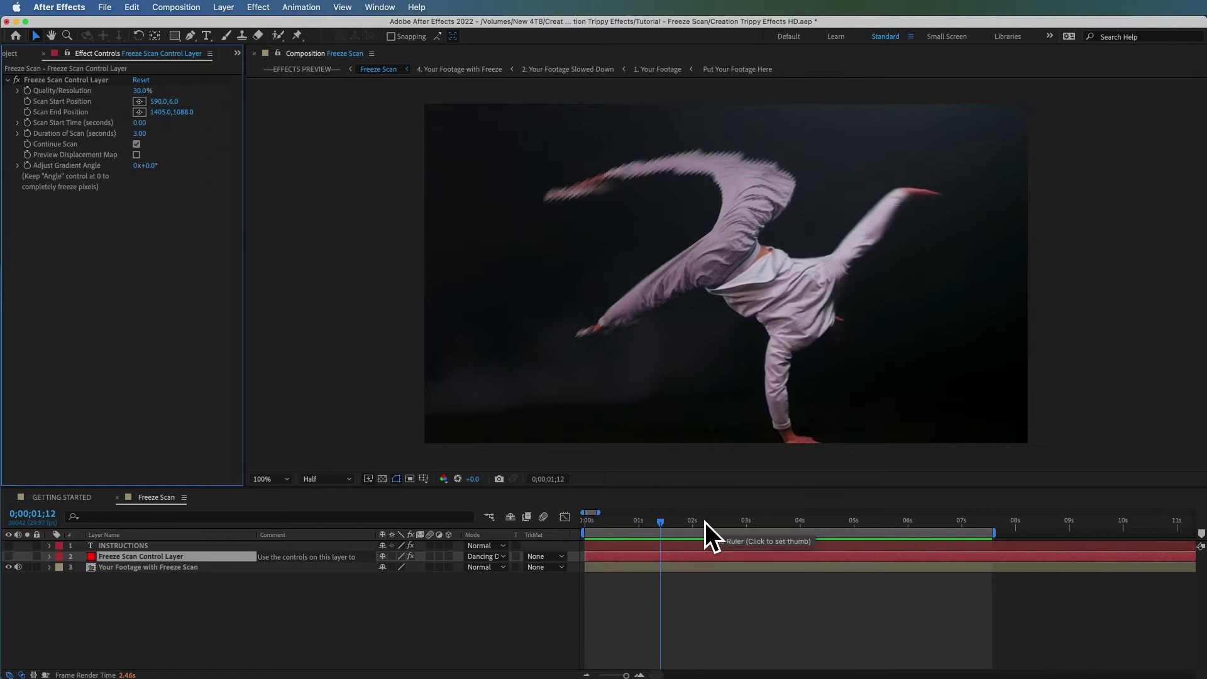
pyautogui.moveTo(743, 519); pyautogui.dragTo(935, 523)
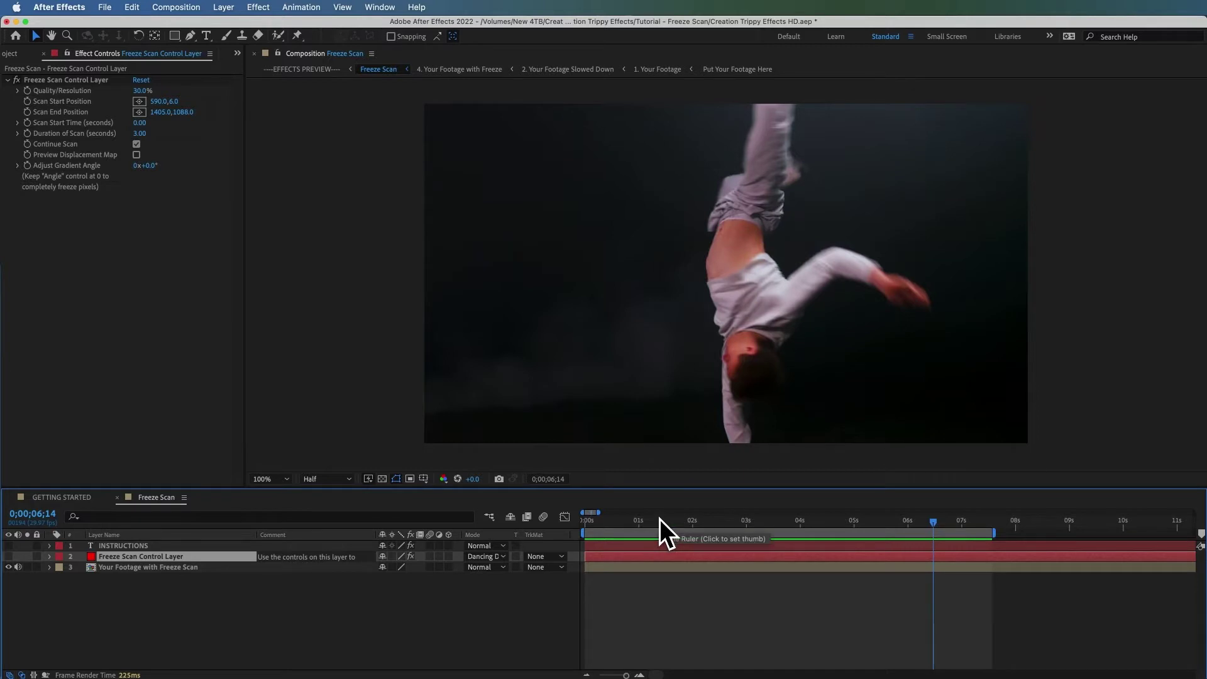
pyautogui.moveTo(658, 519); pyautogui.dragTo(627, 521)
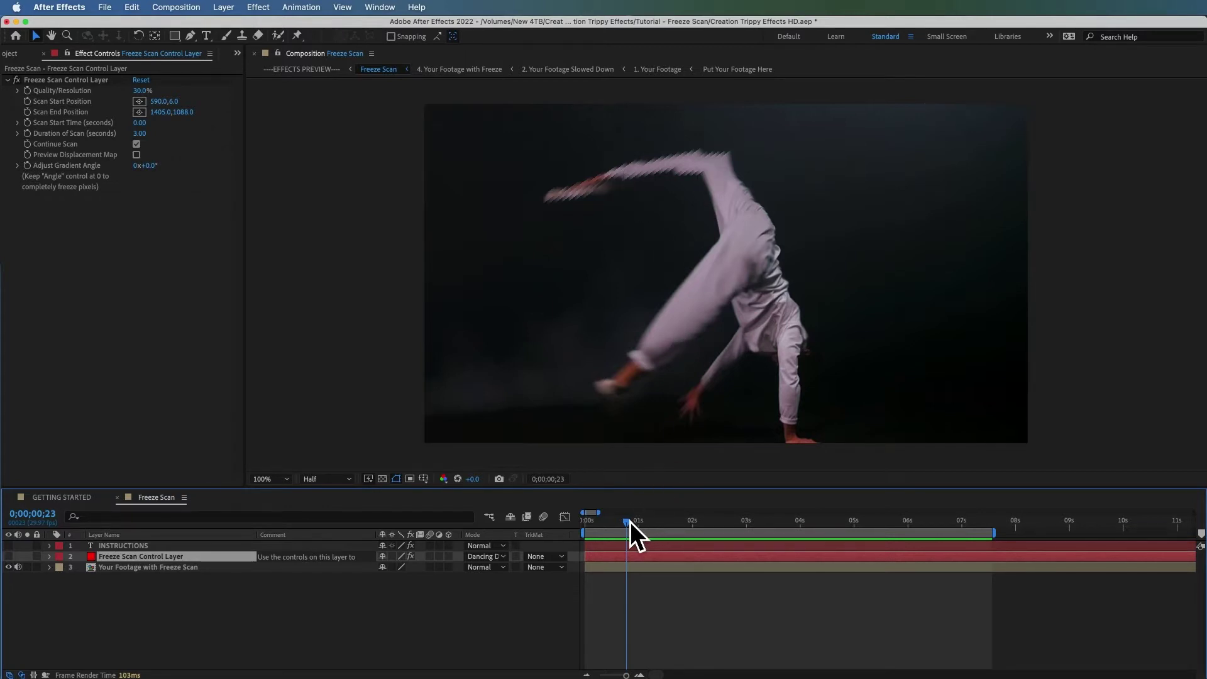
pyautogui.moveTo(630, 521); pyautogui.dragTo(663, 523)
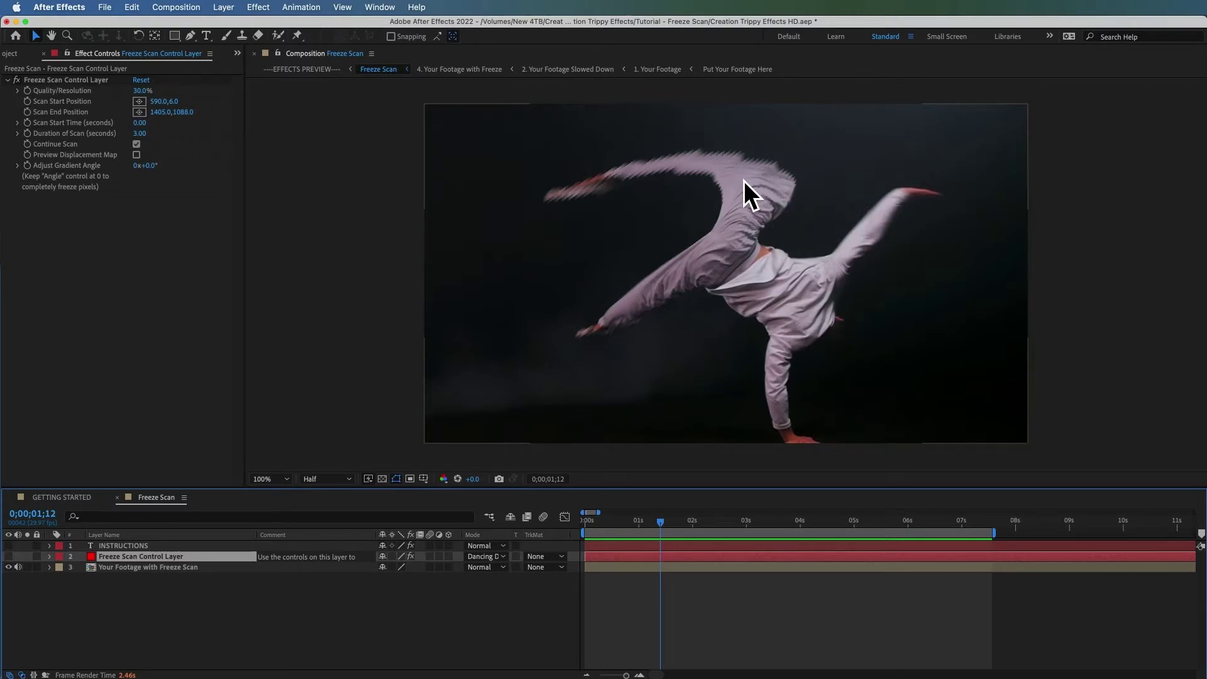
# Browse the project items and open the Put Your Footage Here composition
pyautogui.click(14, 54)
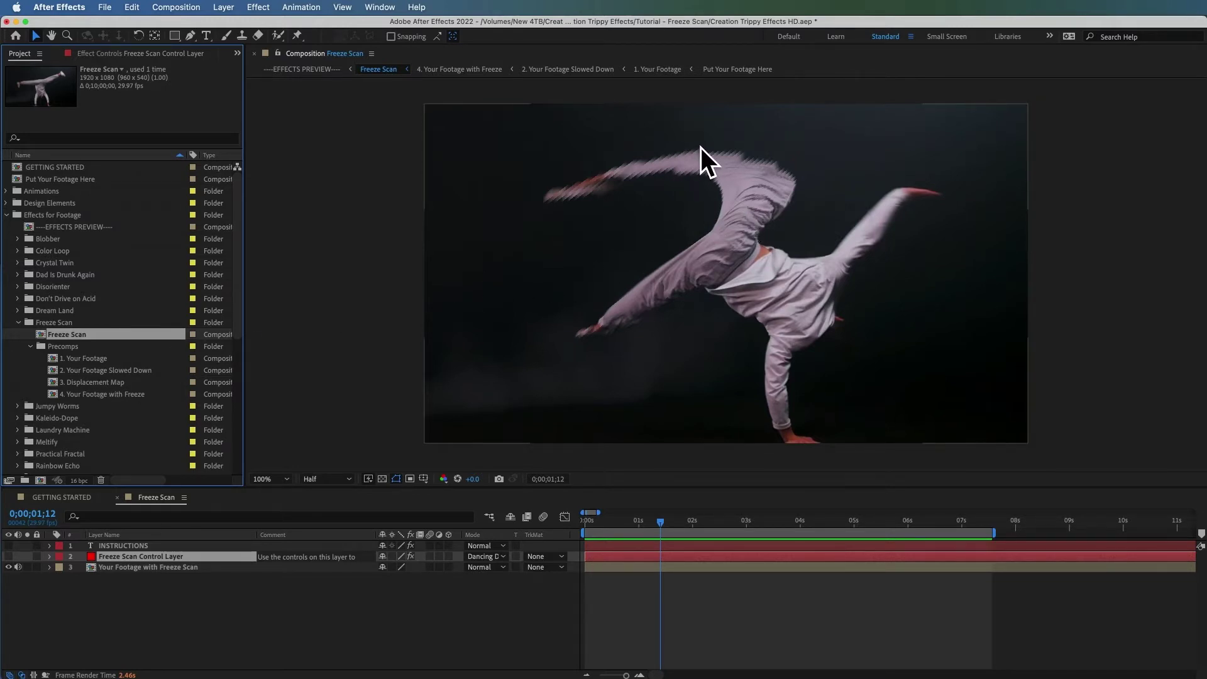
pyautogui.scroll(-5, 95, 377)
pyautogui.click(63, 429)
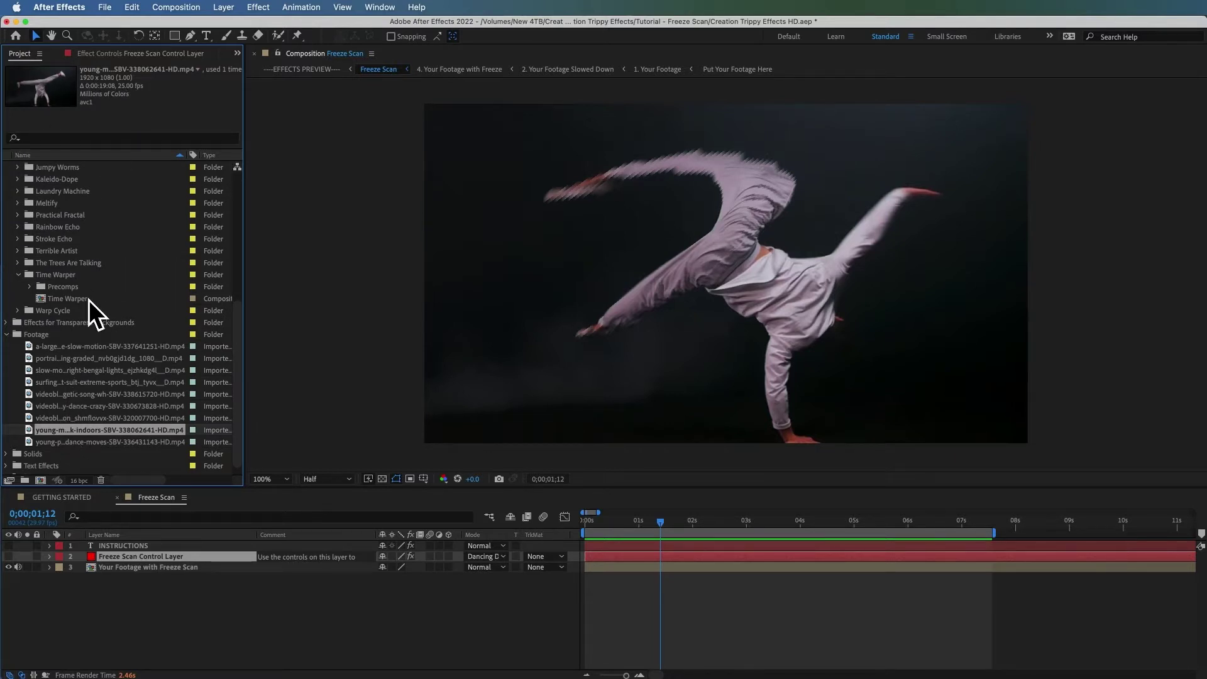
pyautogui.scroll(10, 89, 300)
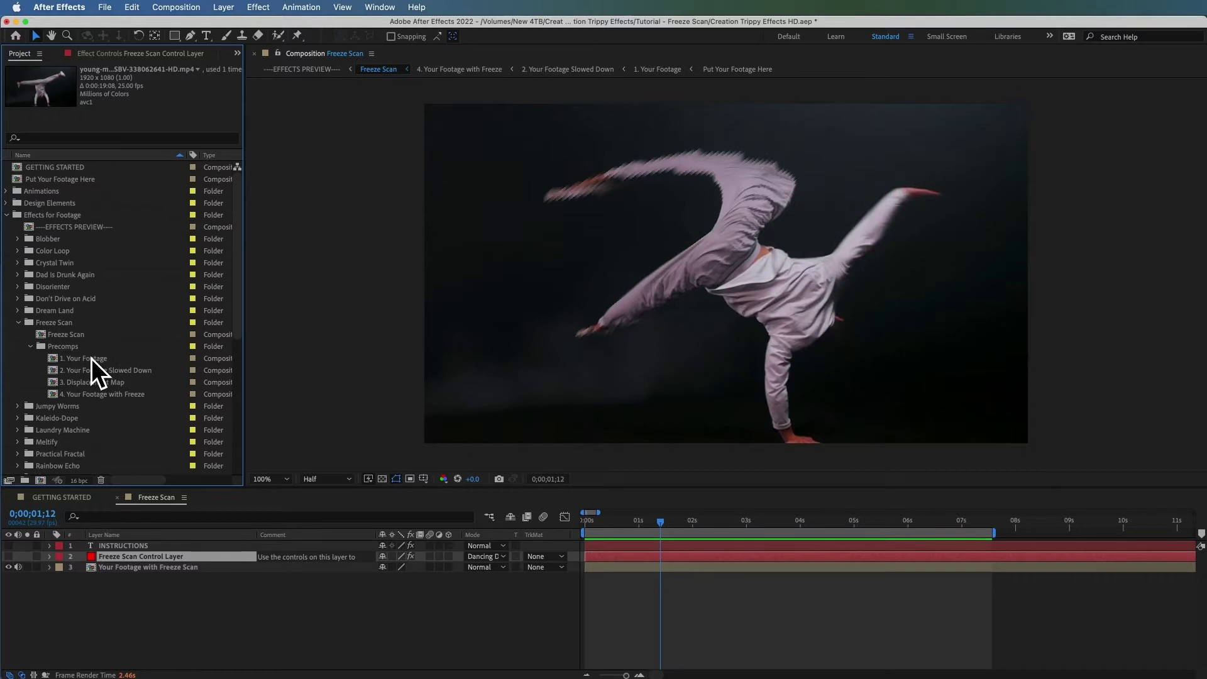
pyautogui.click(69, 337)
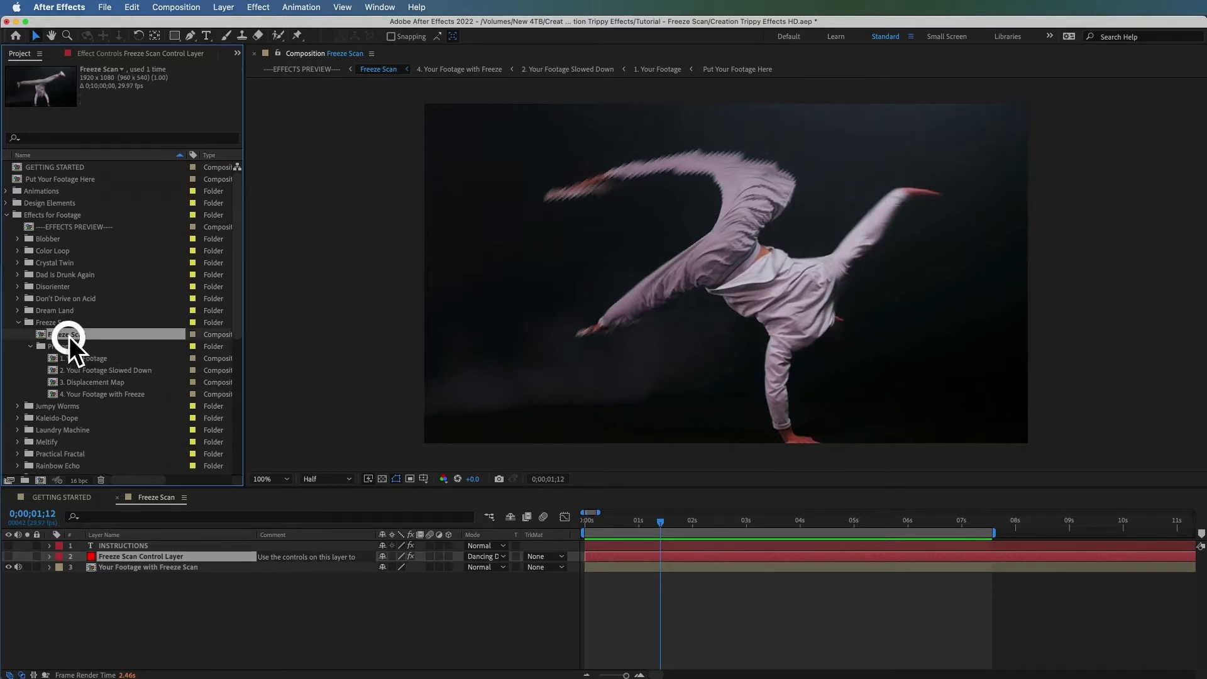
pyautogui.click(42, 180)
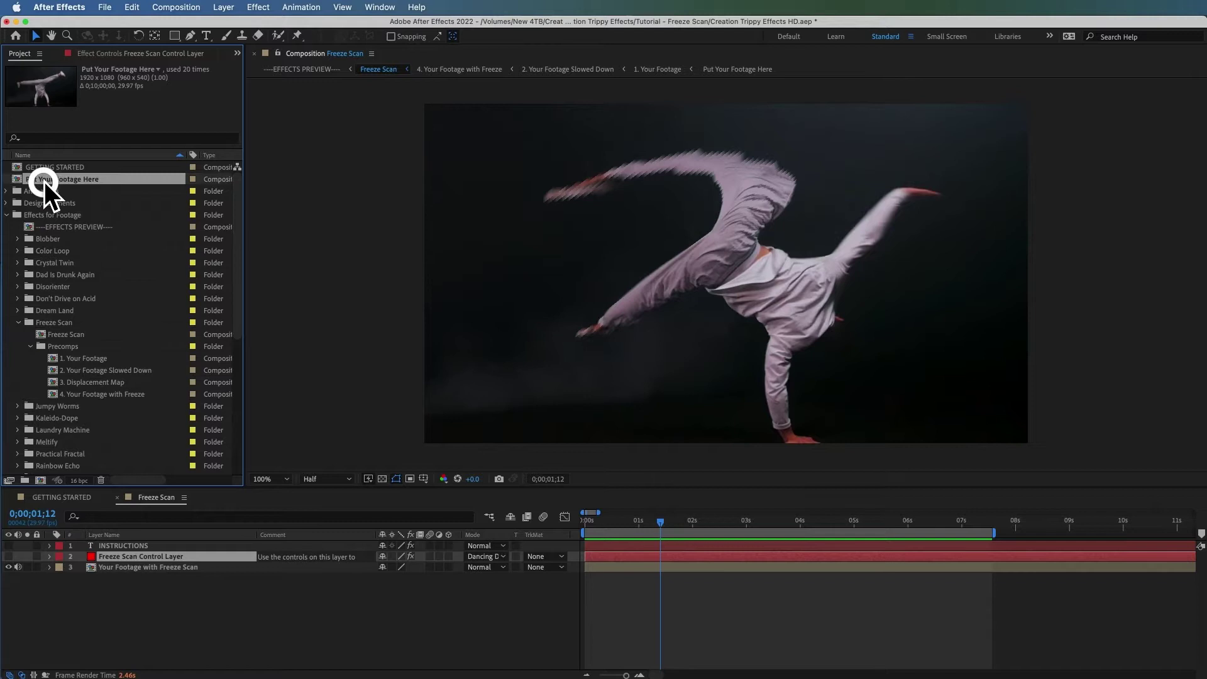
pyautogui.doubleClick(52, 179)
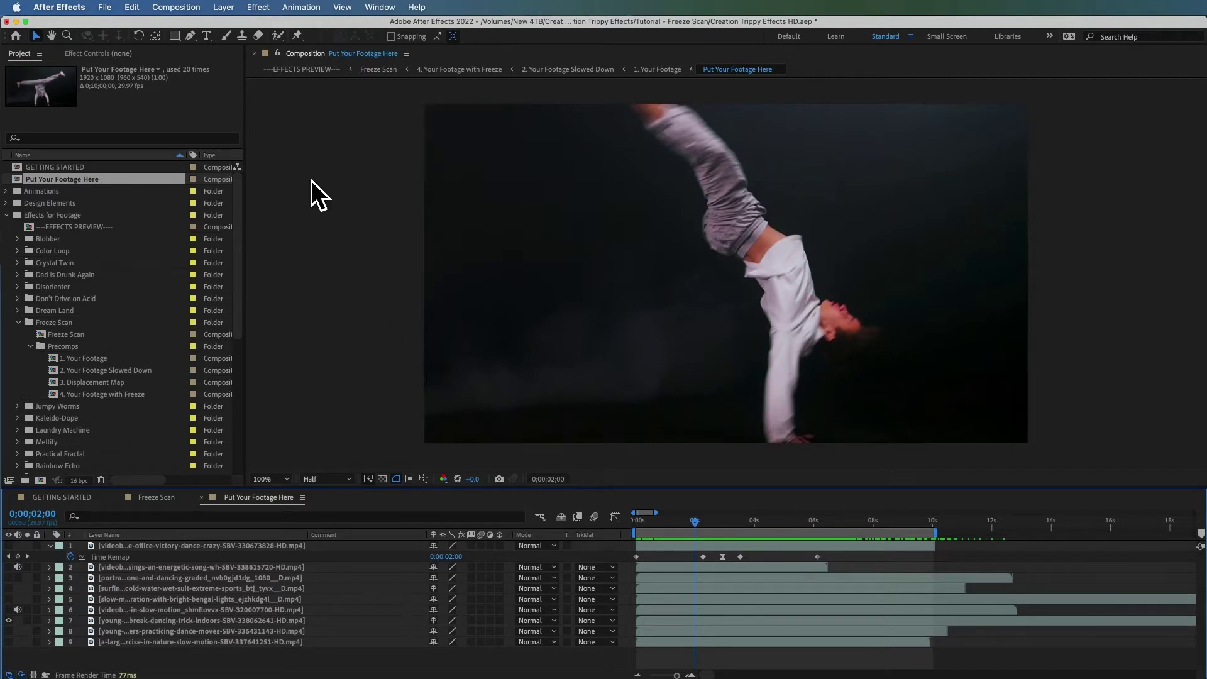
# Set the Put Your Footage Here composition's frame rate to 25 fps
pyautogui.click(177, 7)
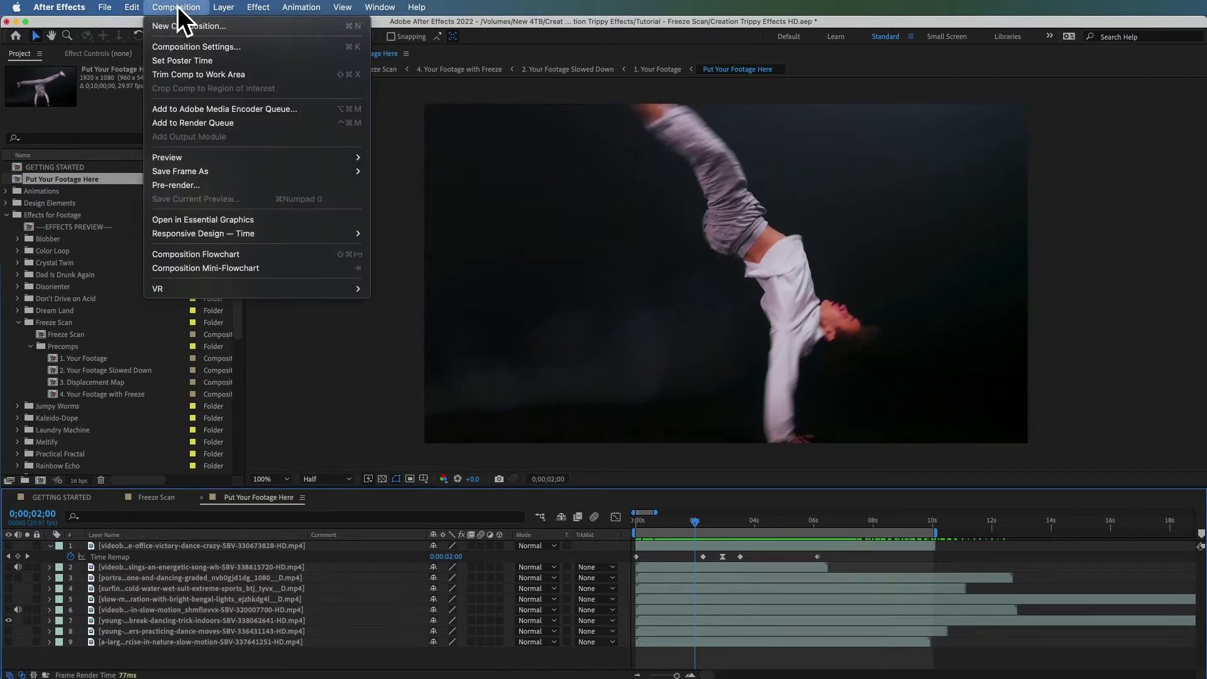
pyautogui.click(186, 43)
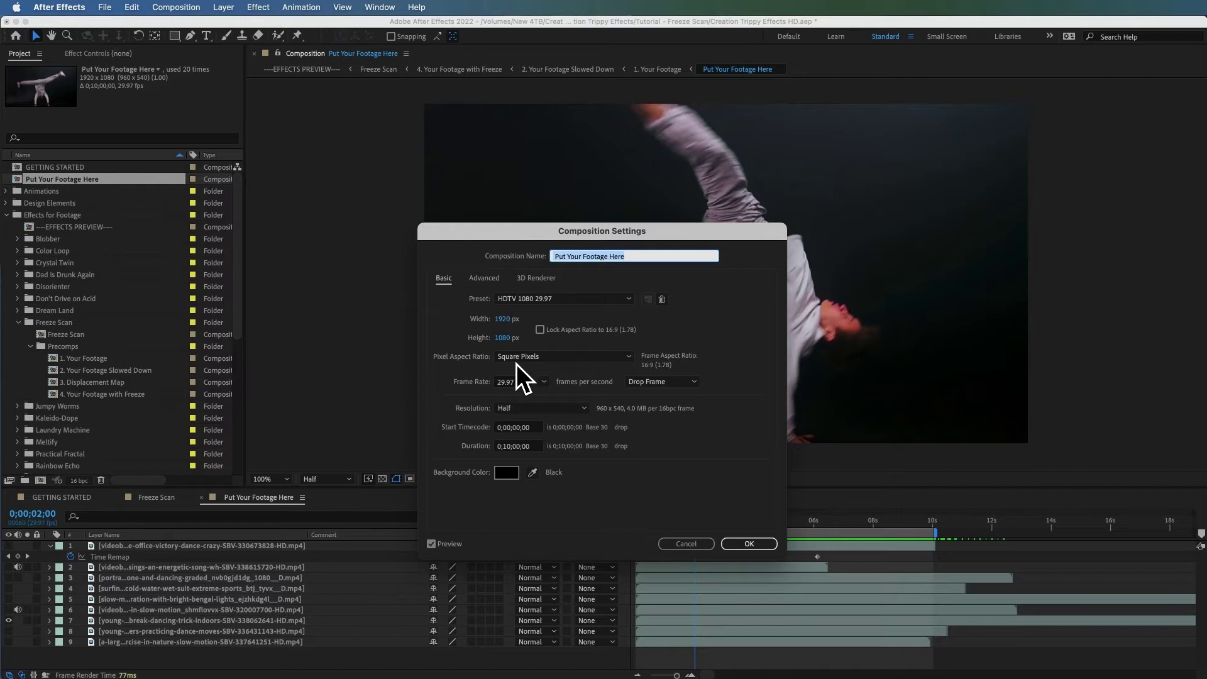
pyautogui.click(545, 382)
pyautogui.click(567, 463)
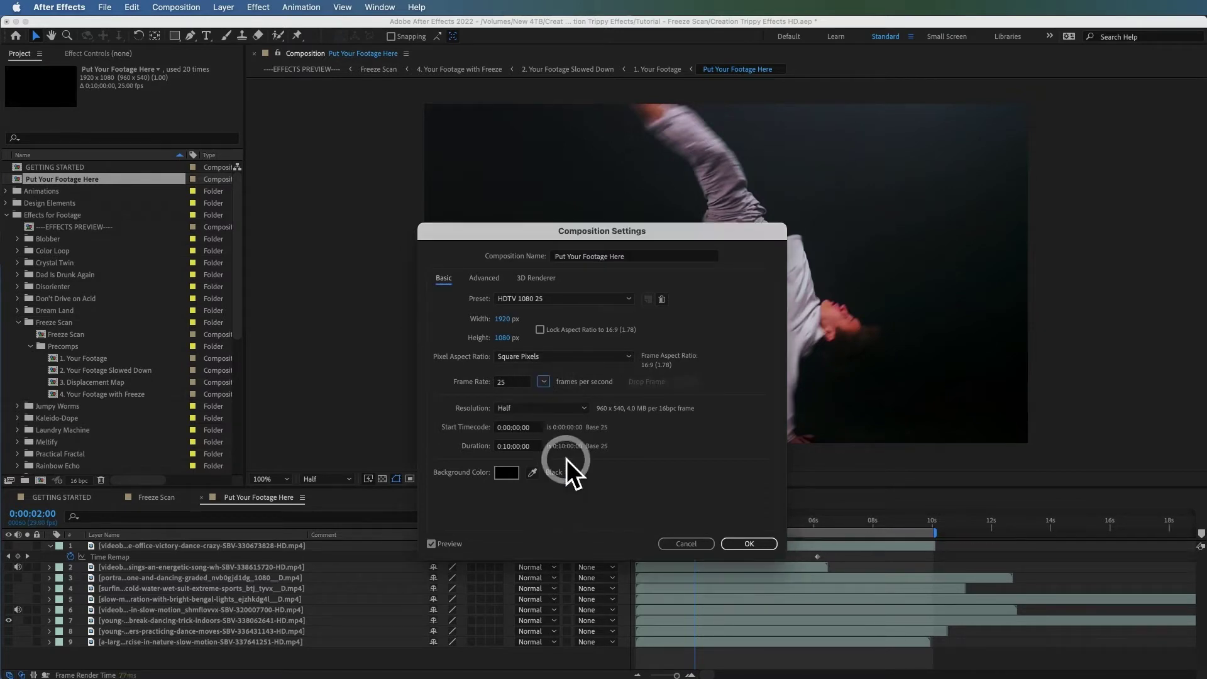
pyautogui.click(748, 545)
# Select the Freeze Scan comp and its four precomps for batch Composition Settings
pyautogui.click(89, 334)
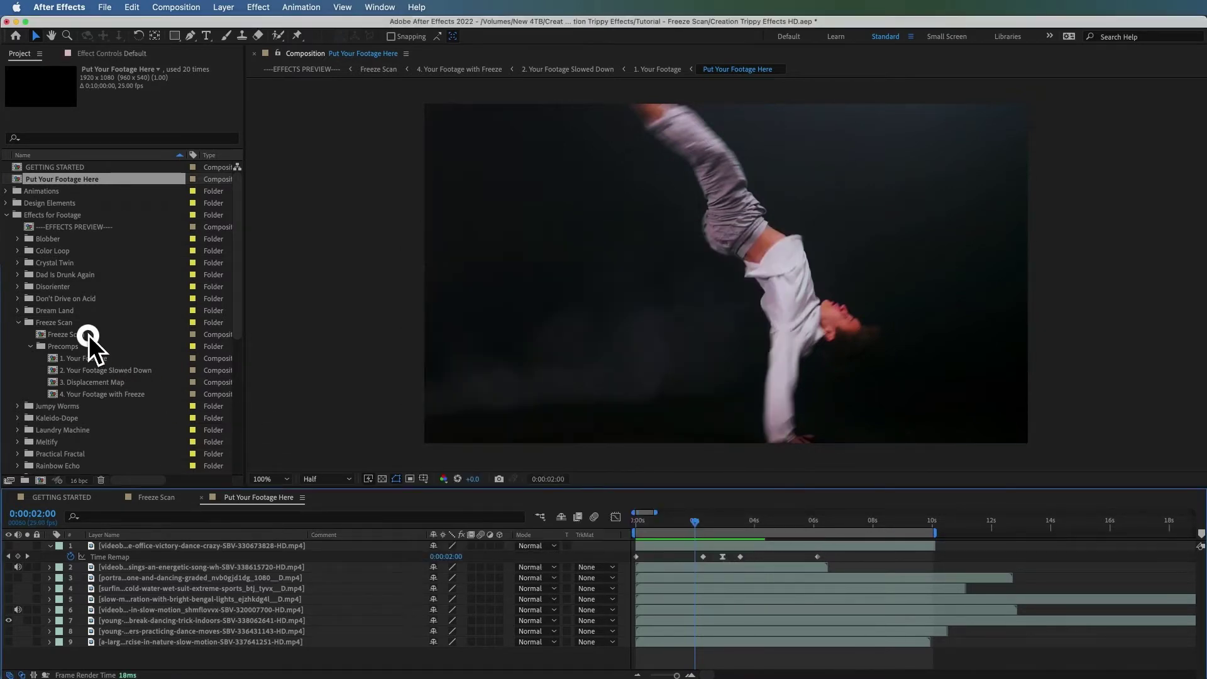
pyautogui.keyDown('super'); pyautogui.click(95, 358); pyautogui.keyUp('super')
pyautogui.keyDown('super'); pyautogui.click(96, 370); pyautogui.keyUp('super')
pyautogui.keyDown('super'); pyautogui.click(98, 382); pyautogui.keyUp('super')
pyautogui.keyDown('super'); pyautogui.click(100, 394); pyautogui.keyUp('super')
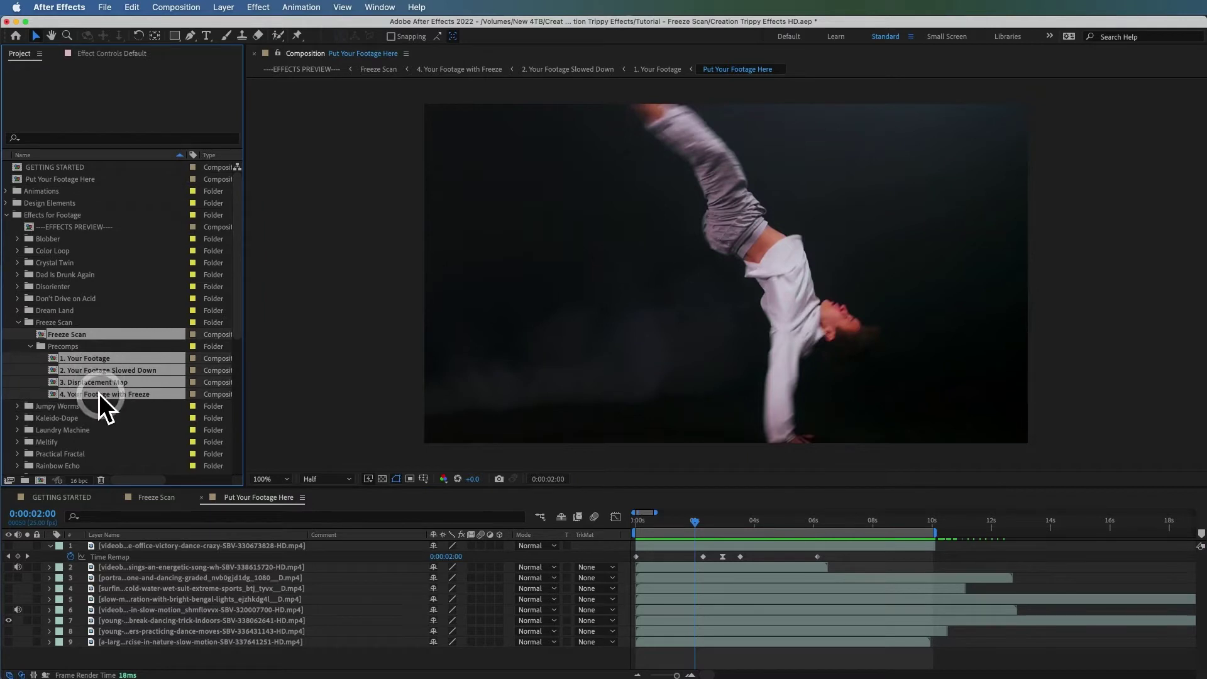
pyautogui.press('super+k')
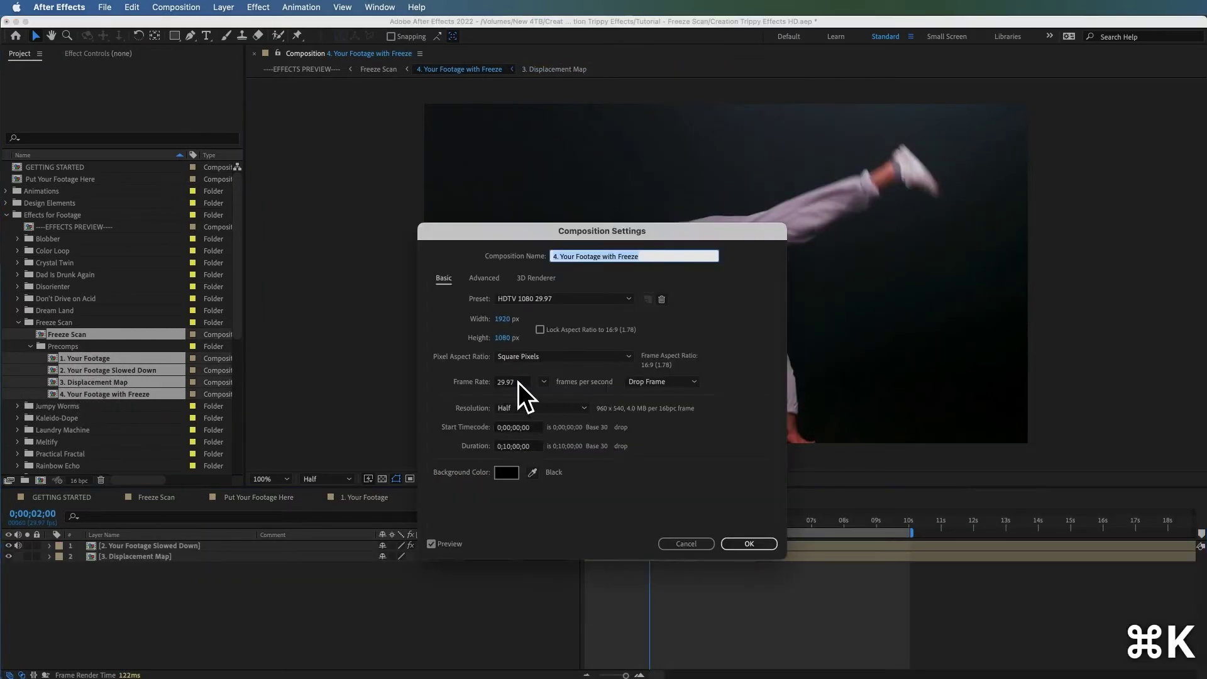
# Set each selected composition's frame rate to 25 fps in turn
pyautogui.click(543, 381)
pyautogui.click(561, 465)
pyautogui.press('Return')
pyautogui.press('Return')
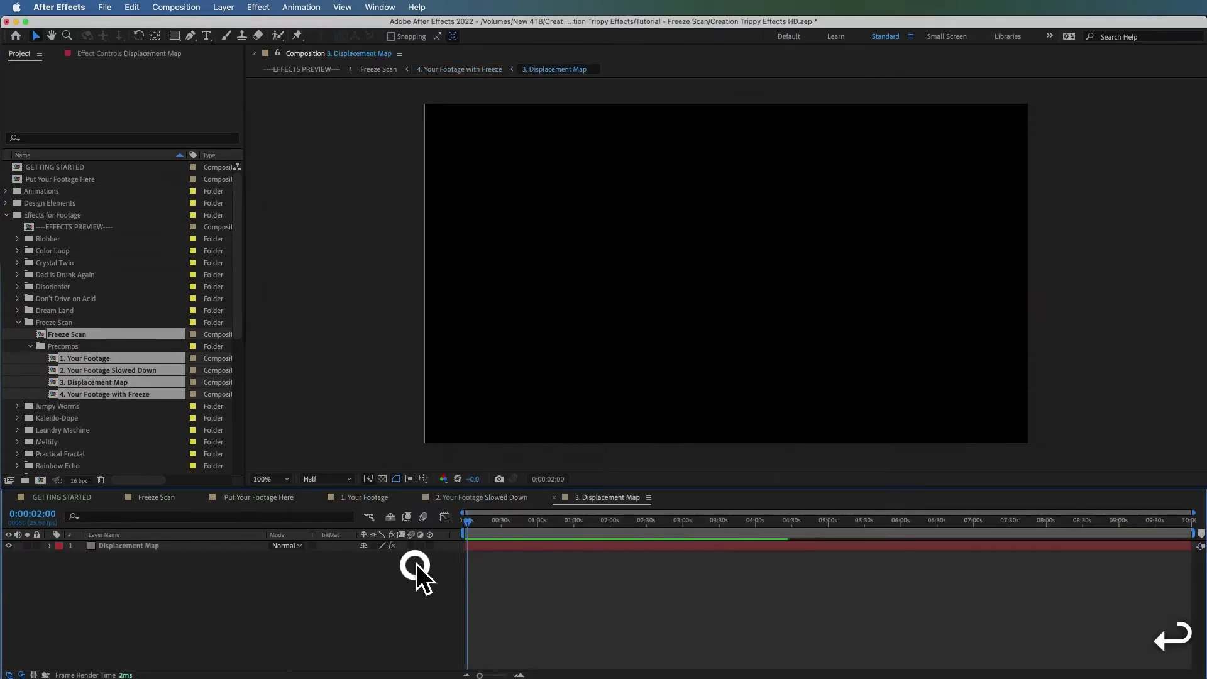
pyautogui.click(544, 382)
pyautogui.click(561, 466)
pyautogui.press('Return')
pyautogui.click(544, 382)
pyautogui.click(561, 465)
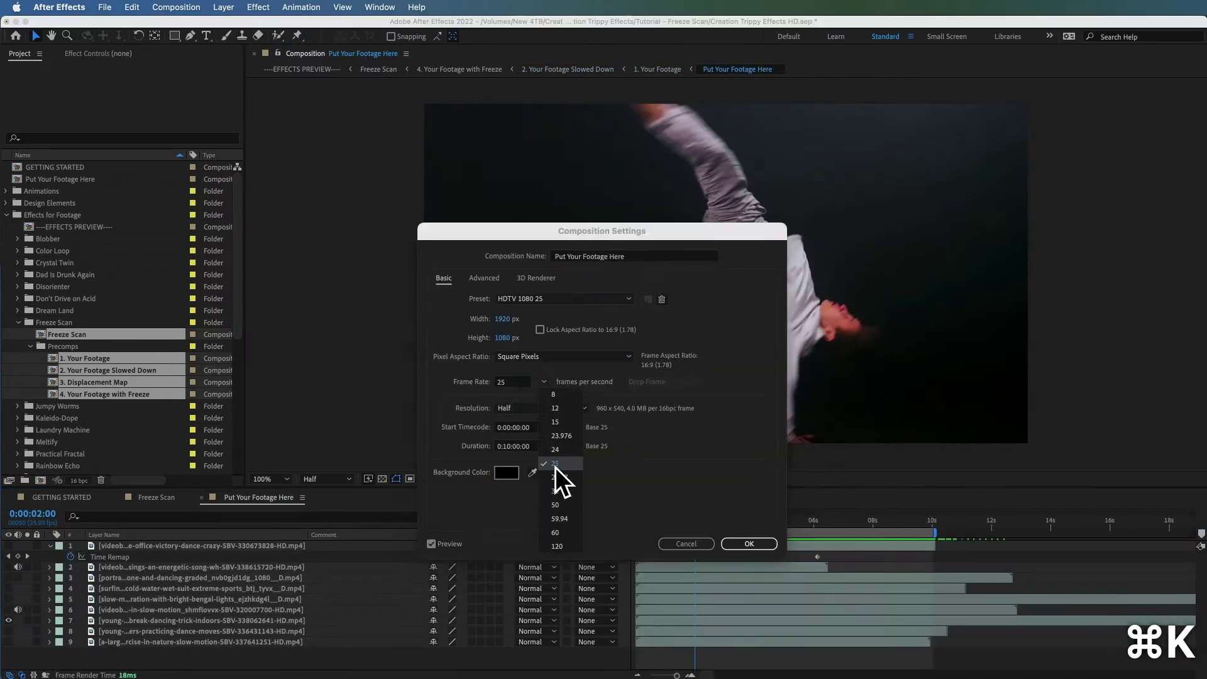
pyautogui.press('Return')
pyautogui.press('Return')
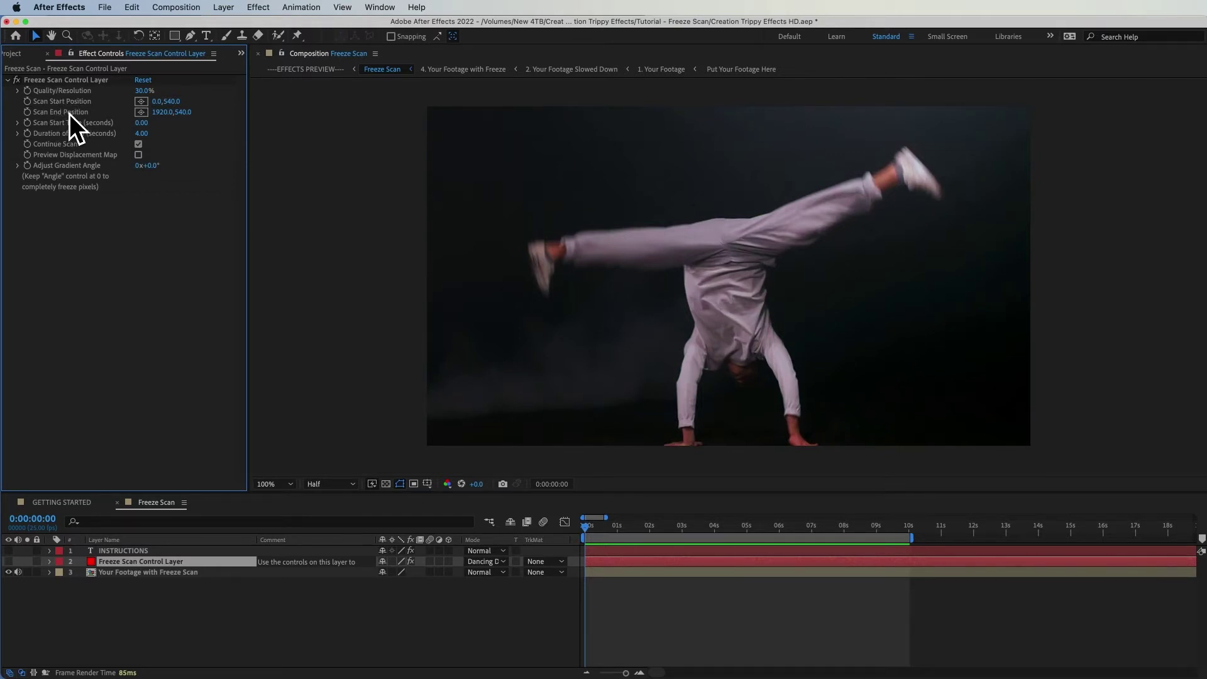
pyautogui.click(63, 81)
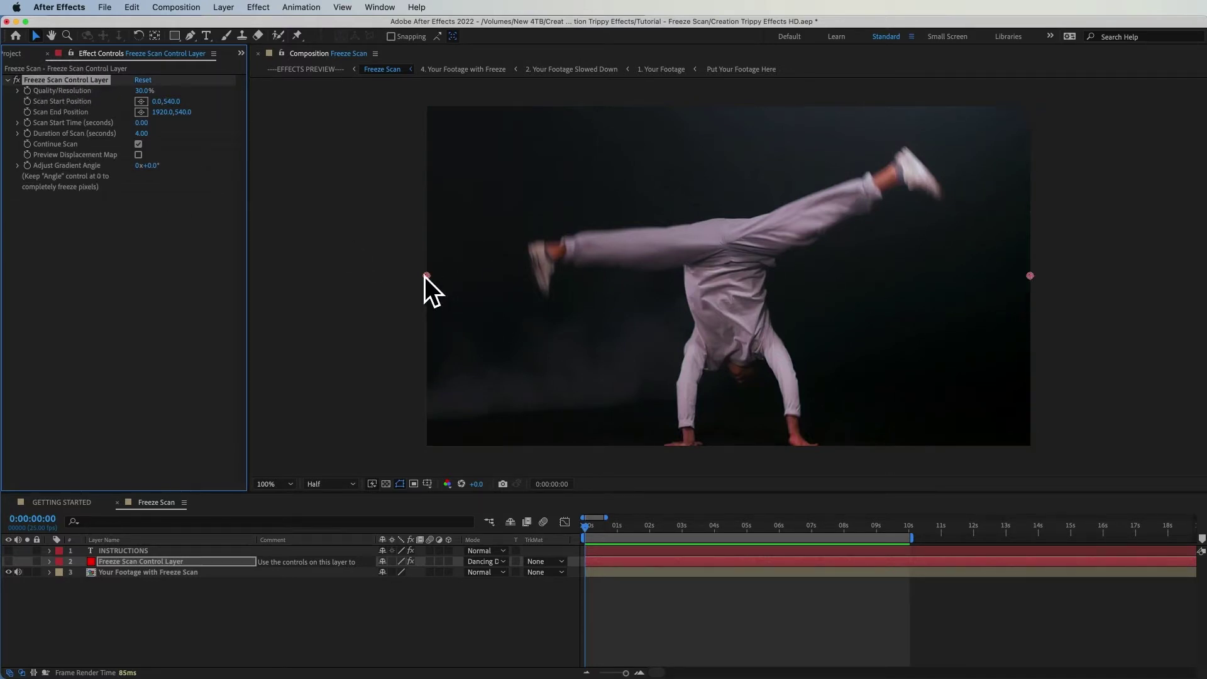
pyautogui.moveTo(426, 276); pyautogui.dragTo(485, 309)
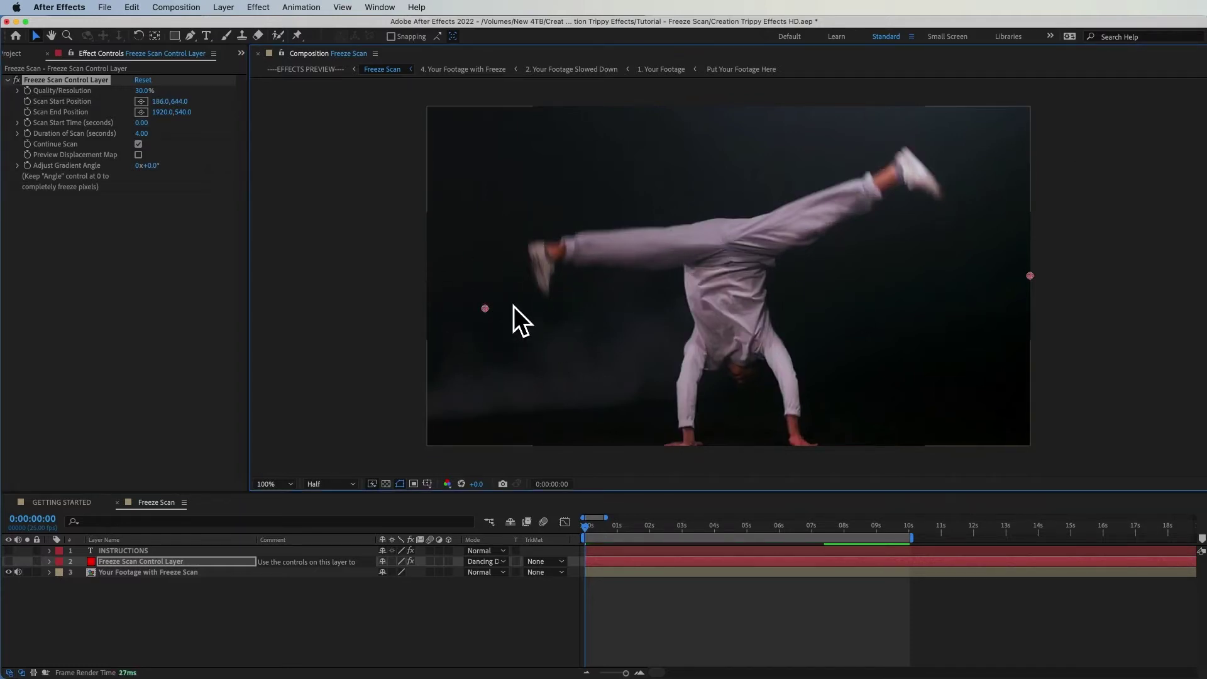
pyautogui.press('super+z')
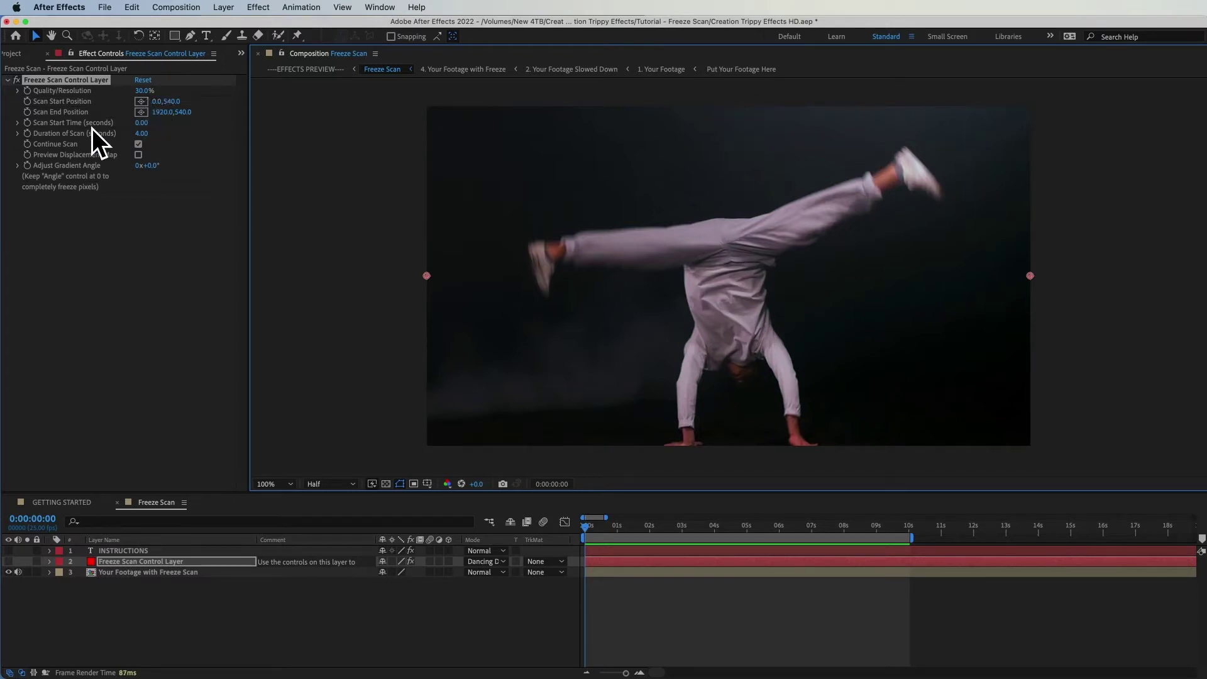
pyautogui.click(65, 126)
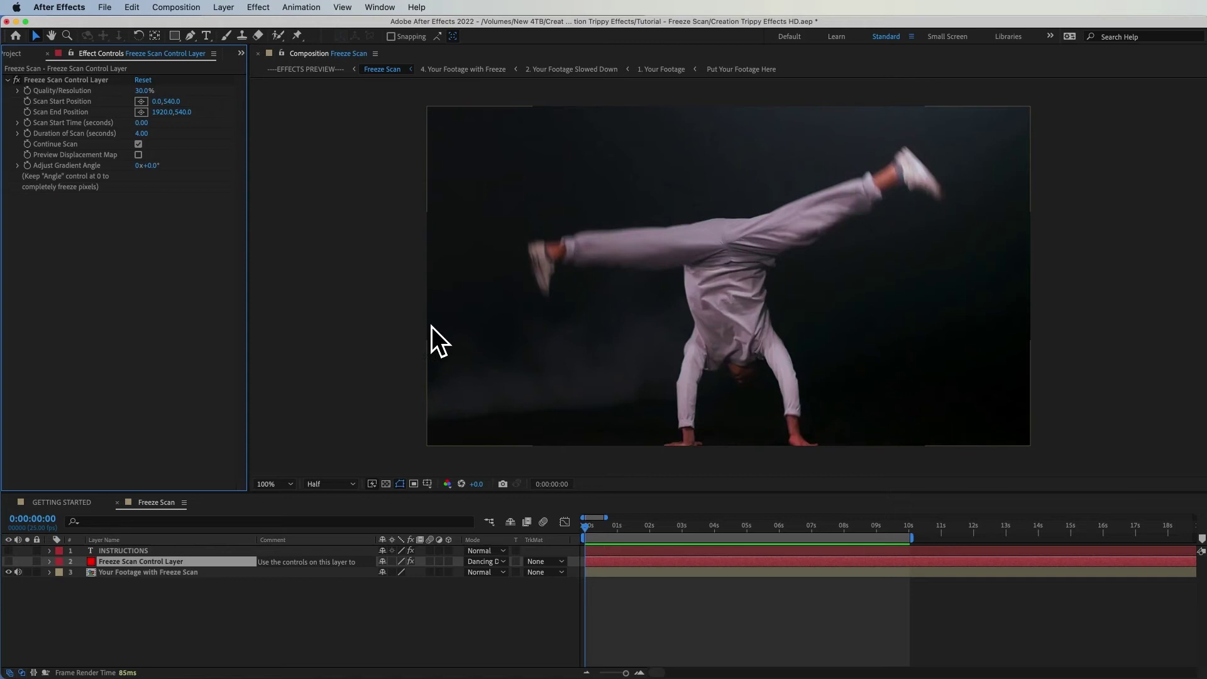
# Unhide the fire-dancer layer in Put Your Footage Here, preview it, scrub to 2 seconds, then return to Freeze Scan
pyautogui.click(10, 54)
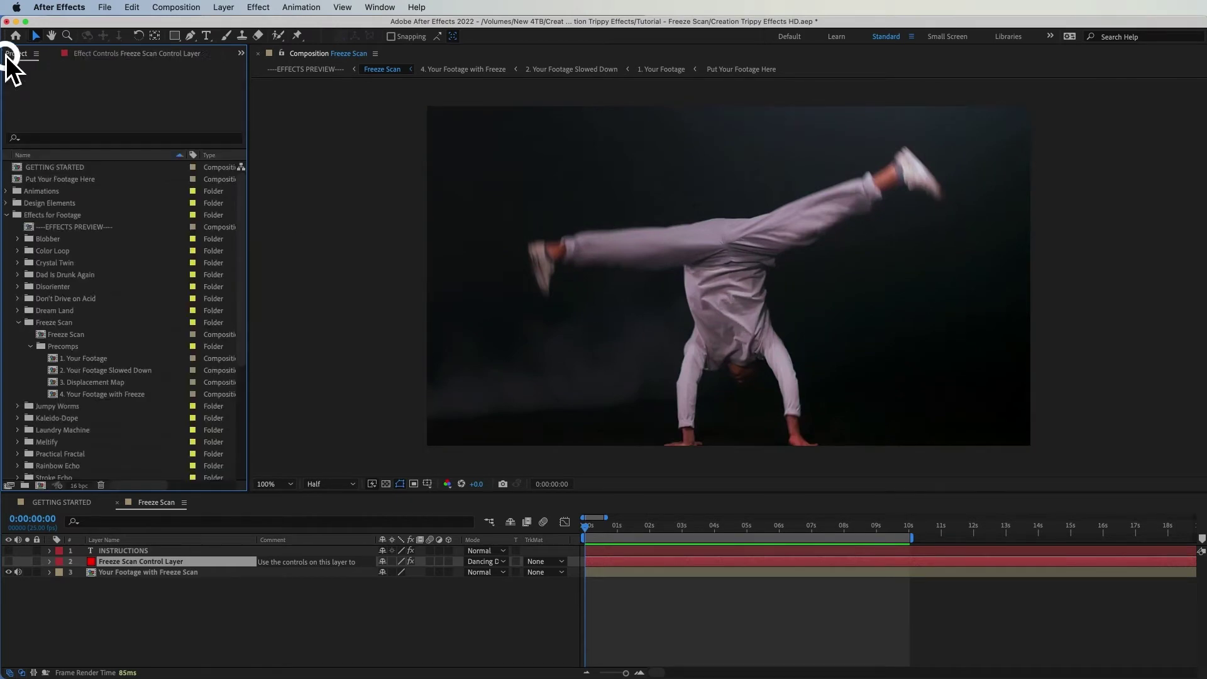
pyautogui.doubleClick(48, 176)
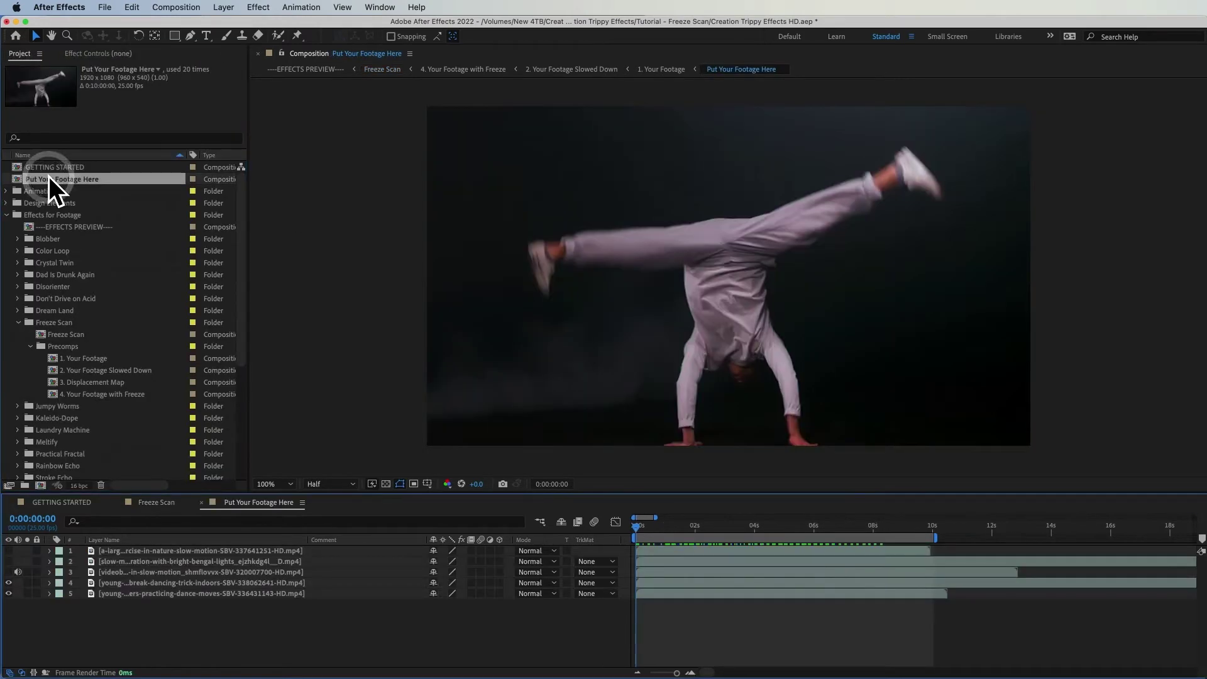
pyautogui.click(9, 572)
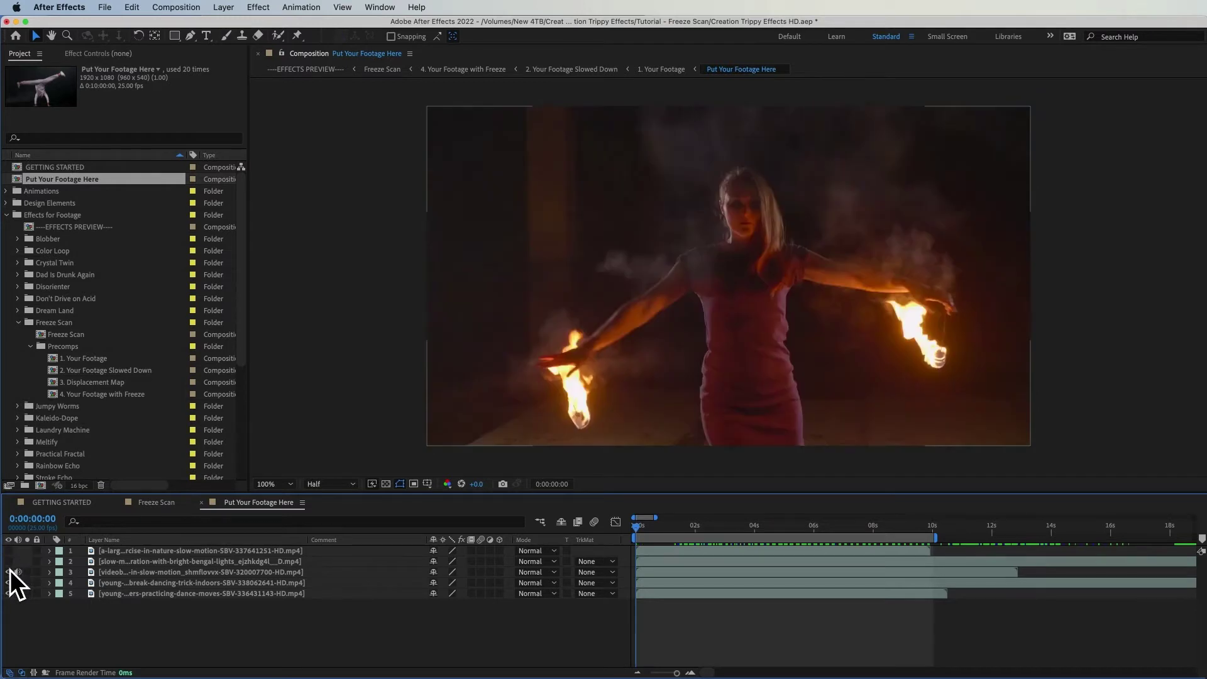
pyautogui.press('space')
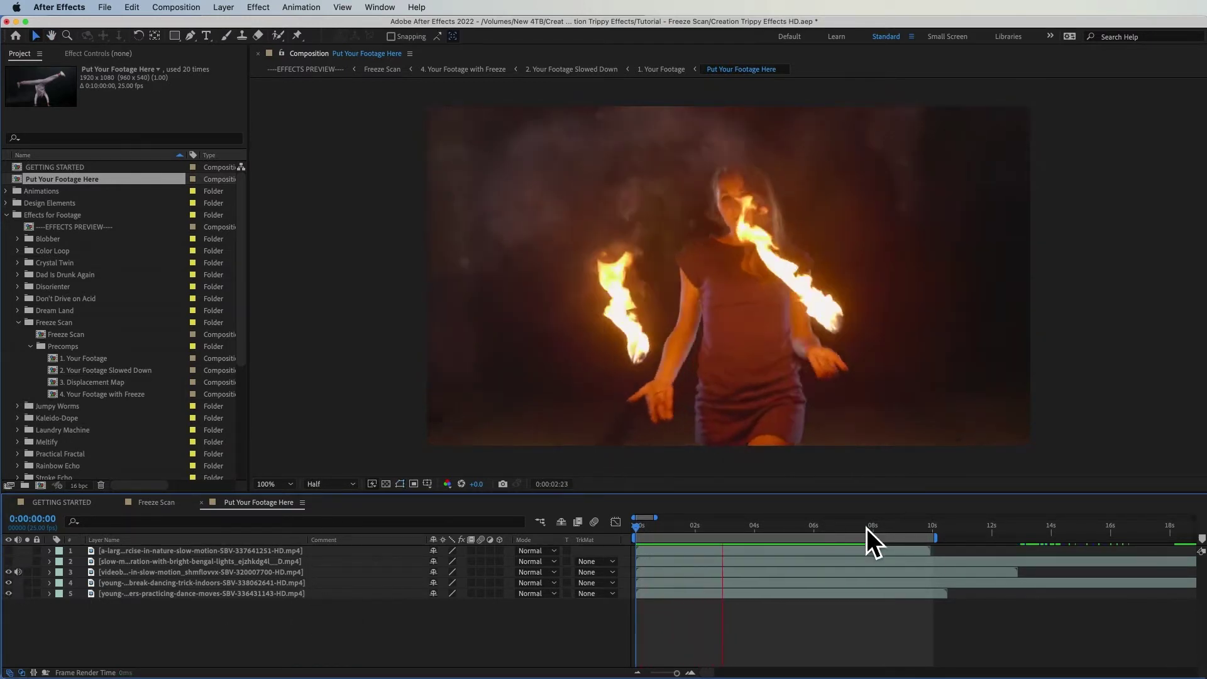
pyautogui.press('space')
pyautogui.moveTo(700, 523)
pyautogui.mouseDown()
pyautogui.moveTo(641, 524)
pyautogui.moveTo(701, 527)
pyautogui.moveTo(668, 526)
pyautogui.moveTo(683, 528)
pyautogui.mouseUp()
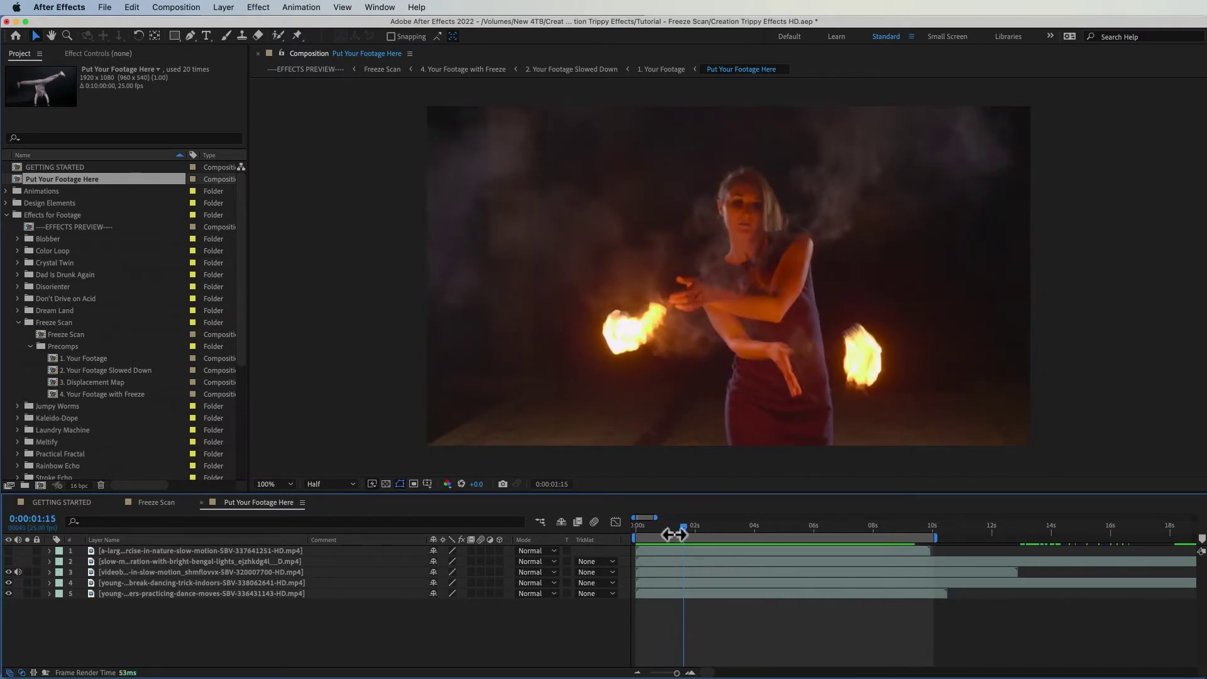
pyautogui.moveTo(683, 529); pyautogui.dragTo(708, 527)
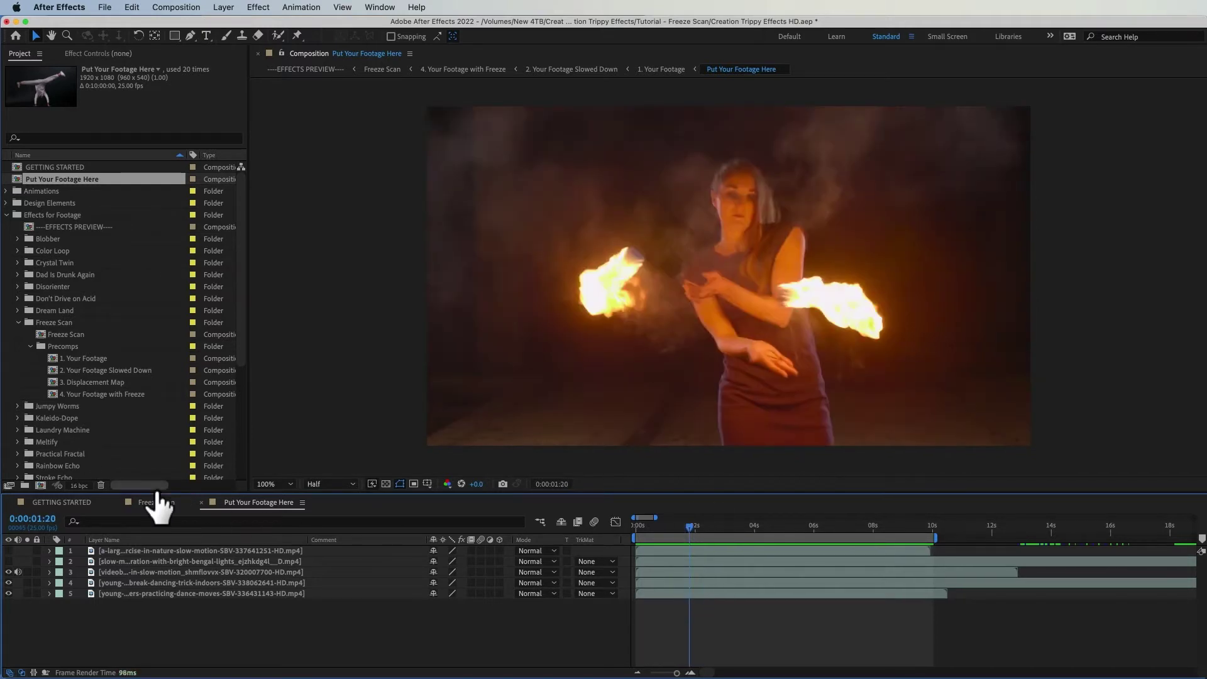
pyautogui.click(154, 502)
# Preview the freeze scan, then set Scan Start Time to 0.5 seconds and preview again
pyautogui.moveTo(605, 526); pyautogui.dragTo(574, 525)
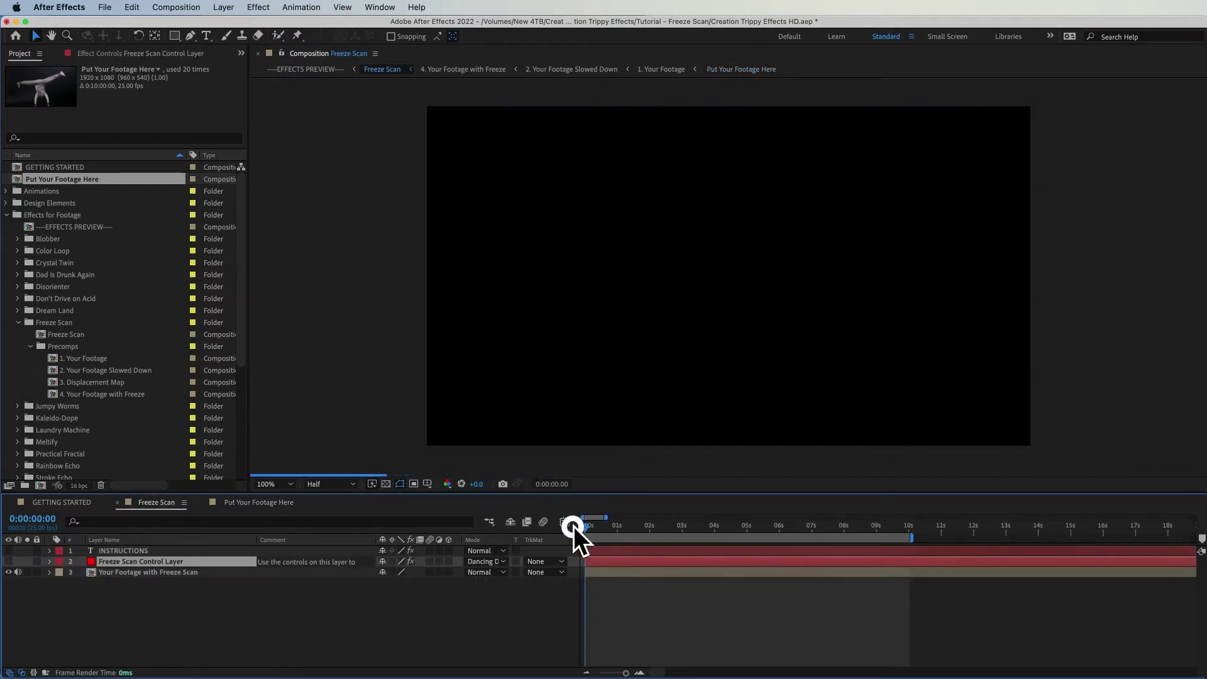
pyautogui.press('space')
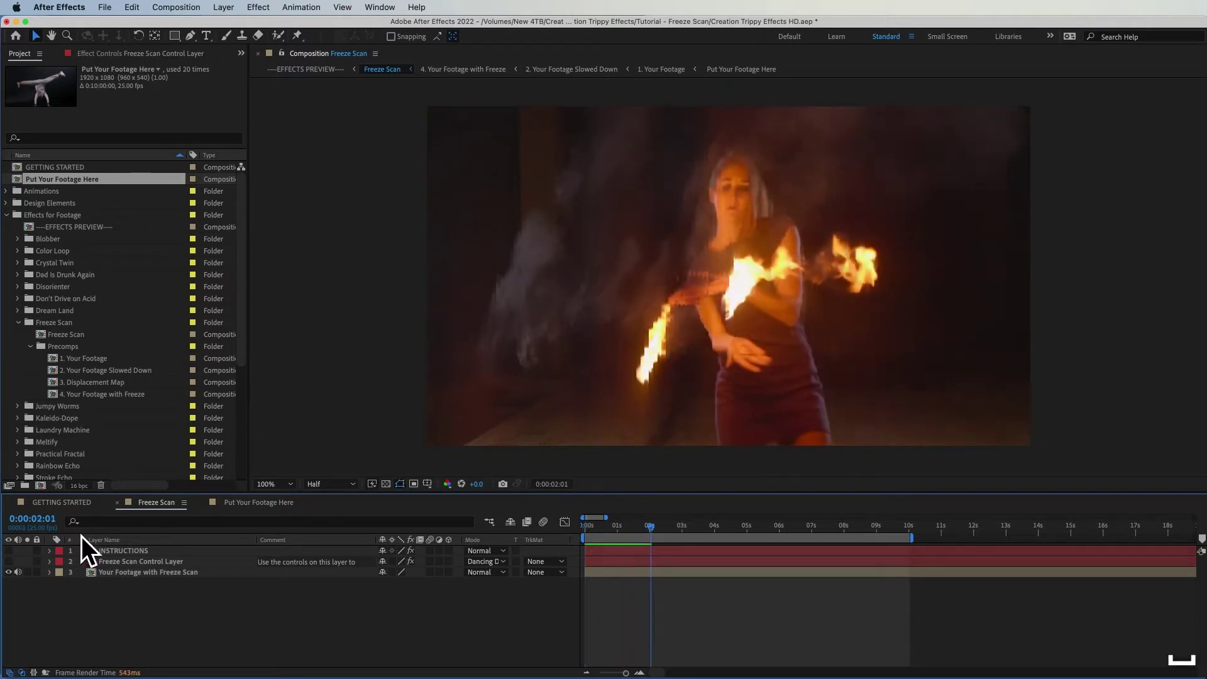
pyautogui.press('space')
pyautogui.click(140, 563)
pyautogui.click(115, 51)
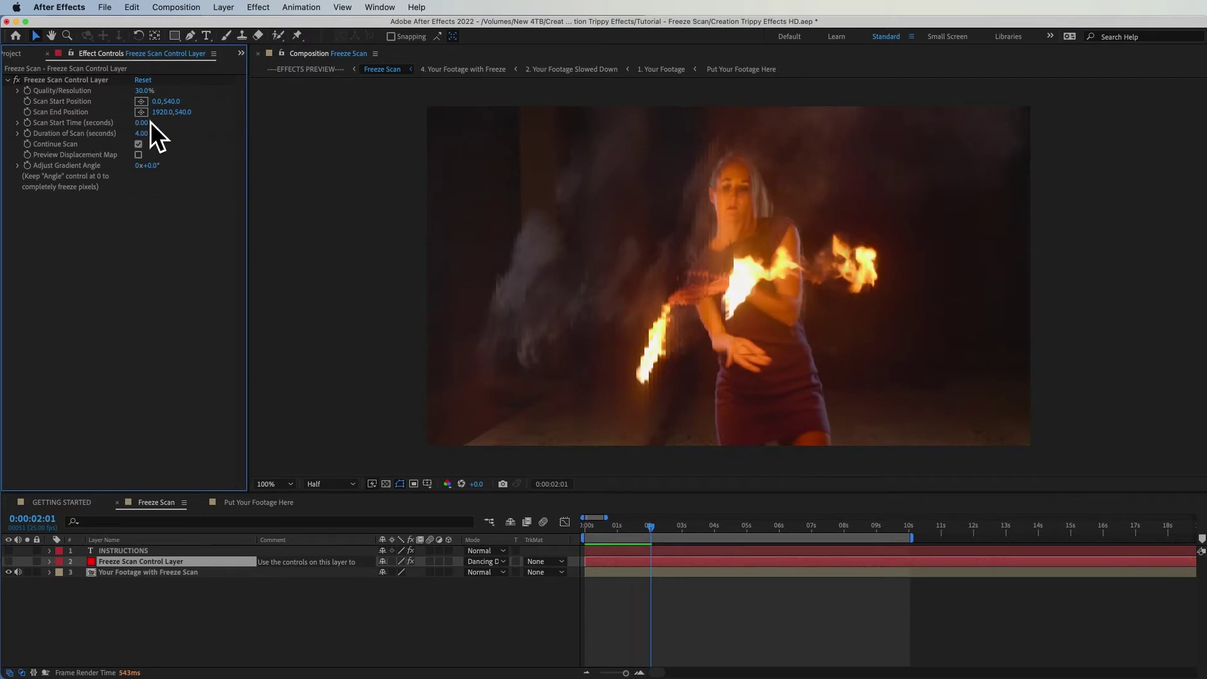
pyautogui.write('0.5')
pyautogui.press('Return')
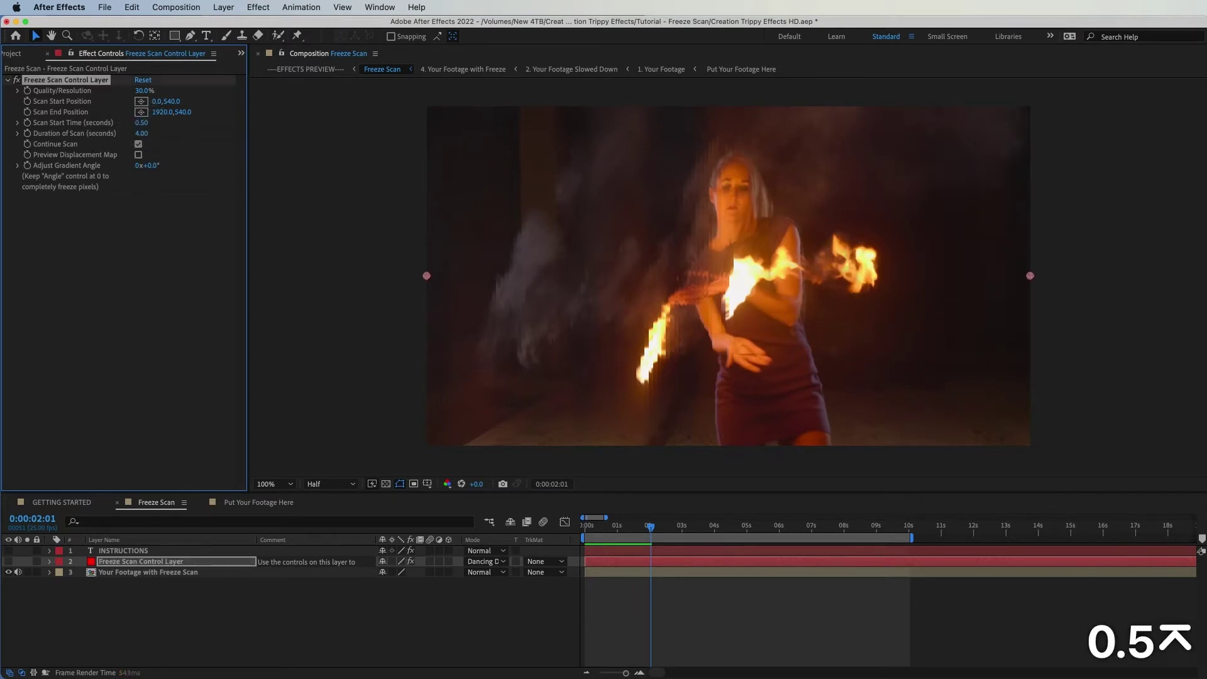
pyautogui.press('KP_0')
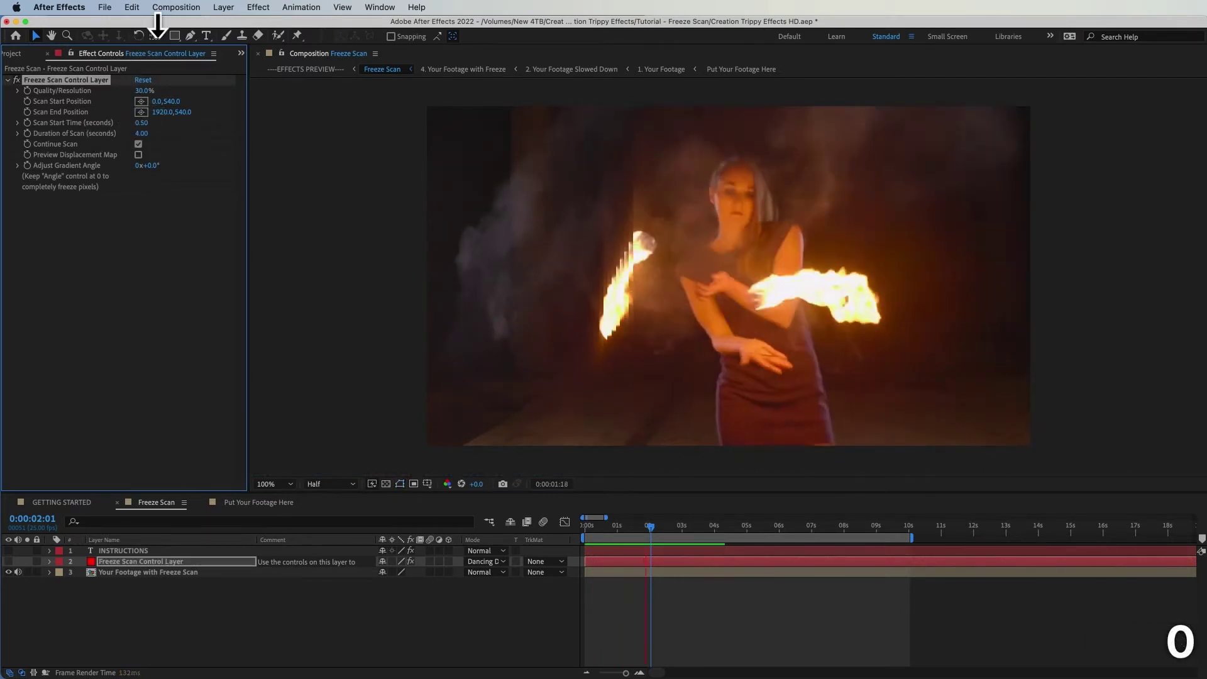
pyautogui.press('space')
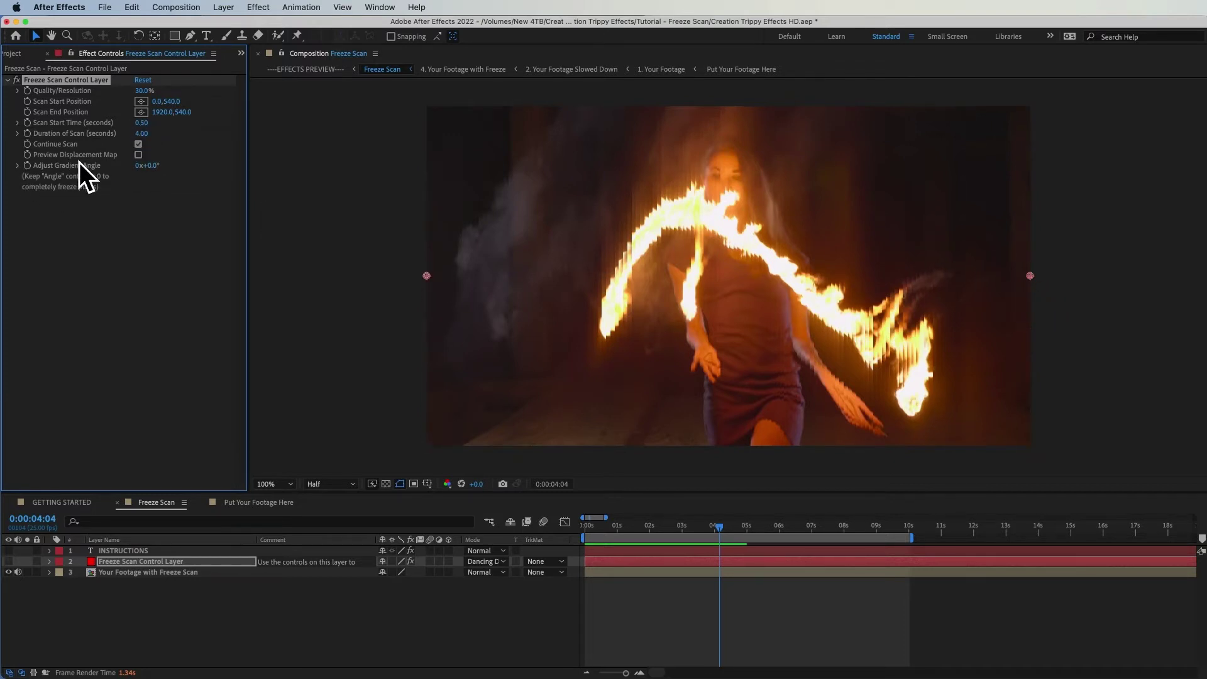
# Uncheck Continue Scan, show the scan start and end points, and preview the result
pyautogui.click(141, 147)
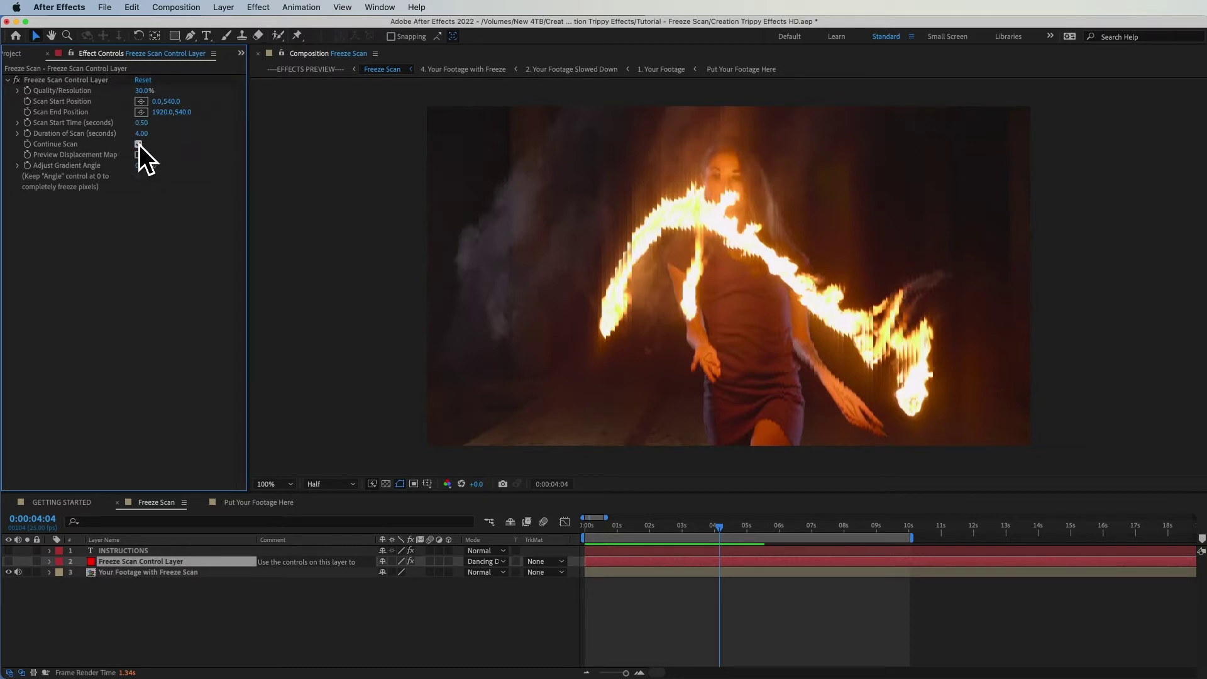
pyautogui.click(139, 143)
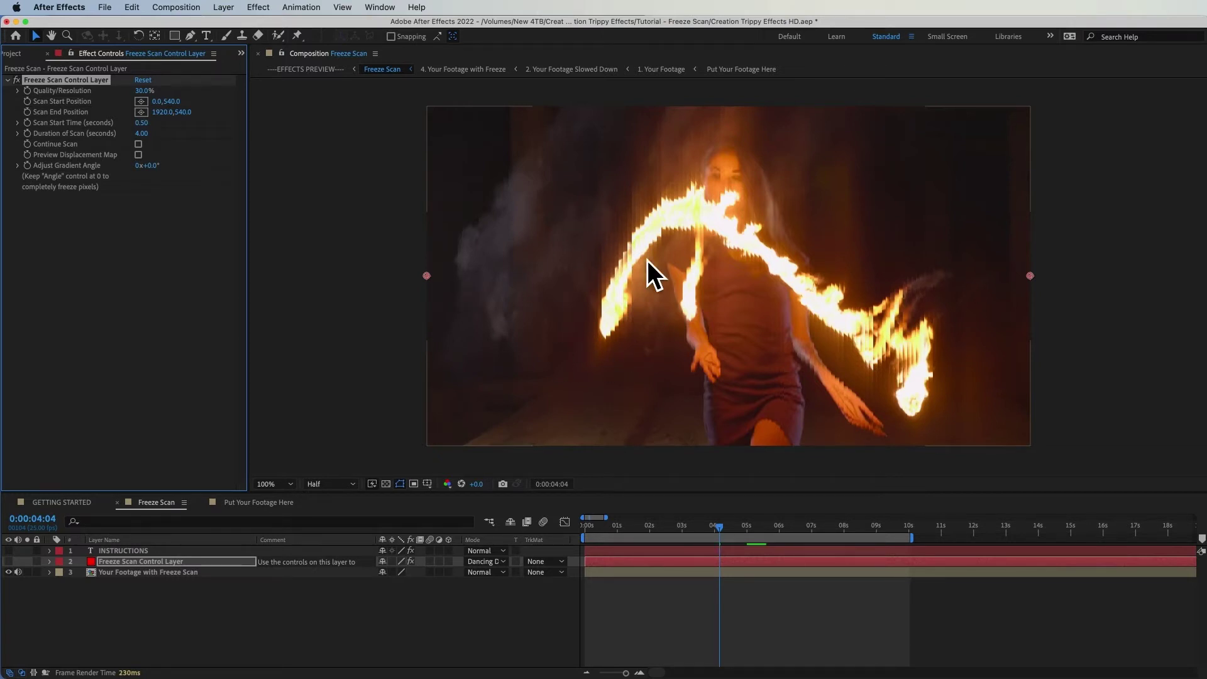
pyautogui.press('KP_0')
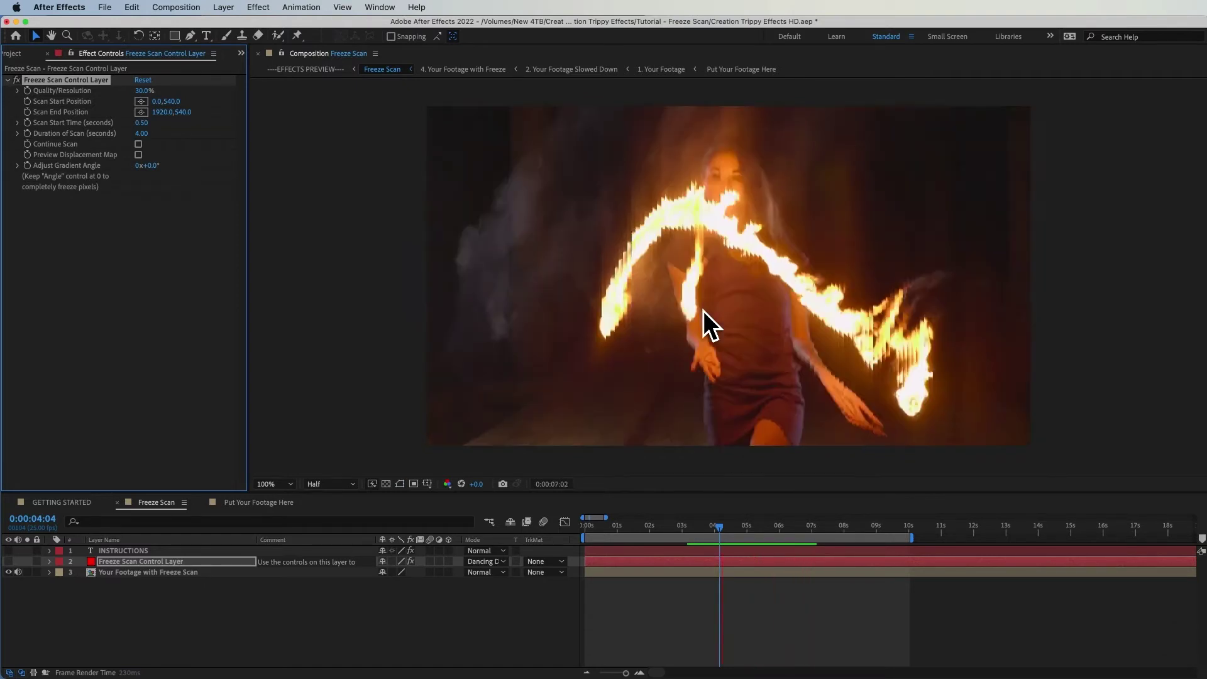
pyautogui.press('space')
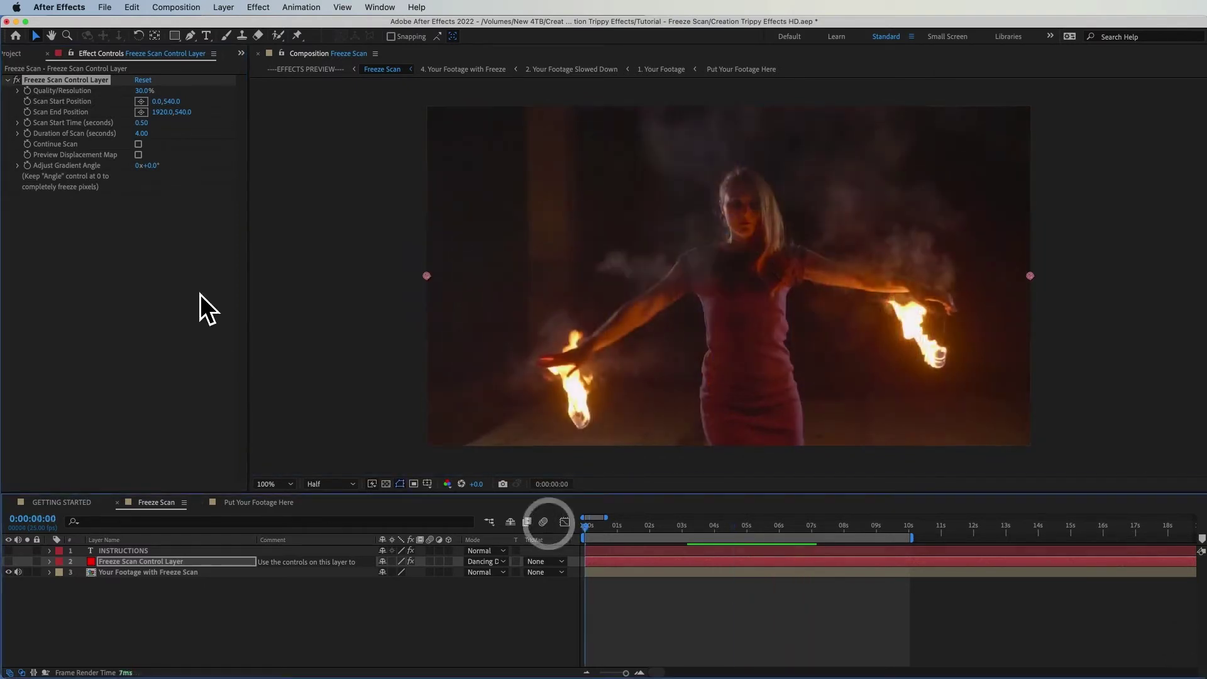
# Enable Preview Displacement Map and play the grayscale map, then inspect the Your Footage with Freeze Scan layer
pyautogui.click(62, 156)
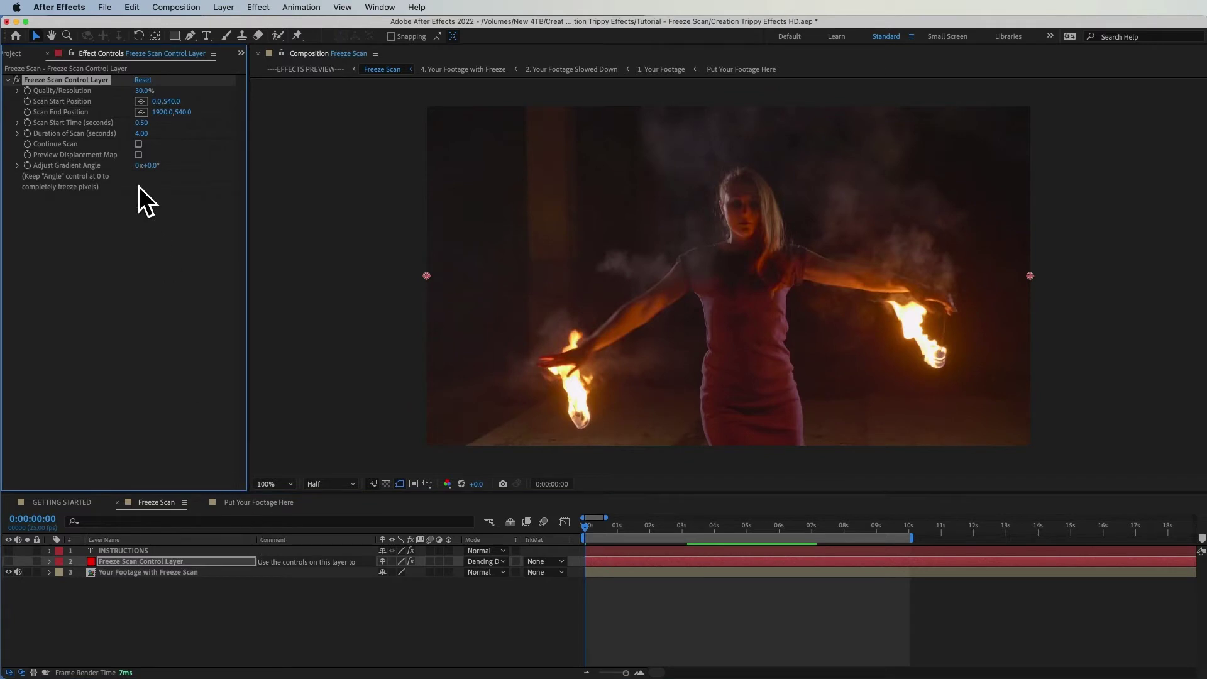
pyautogui.click(138, 155)
pyautogui.press('space')
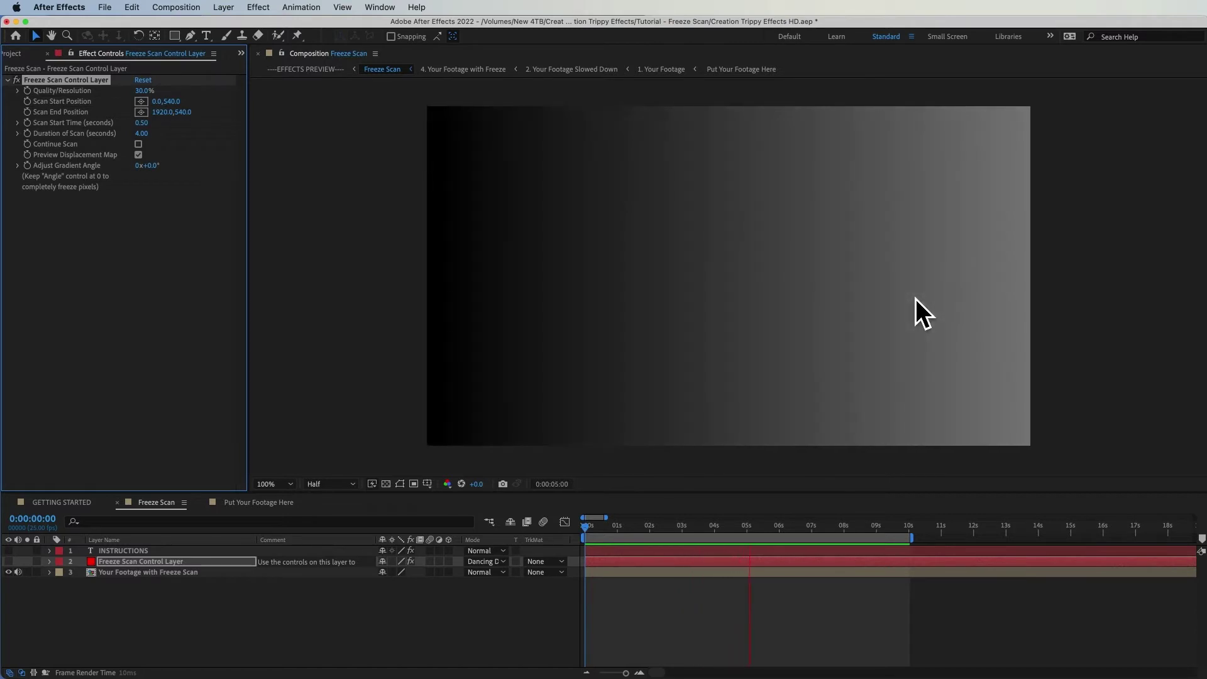
pyautogui.press('space')
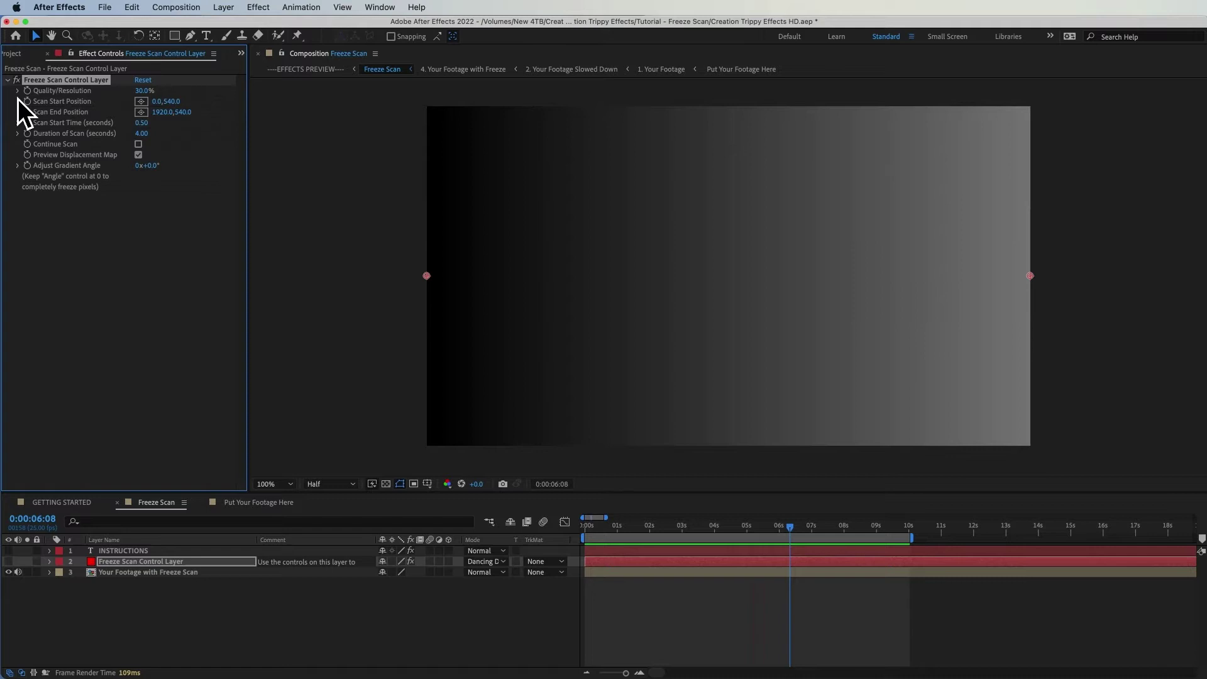
pyautogui.click(124, 571)
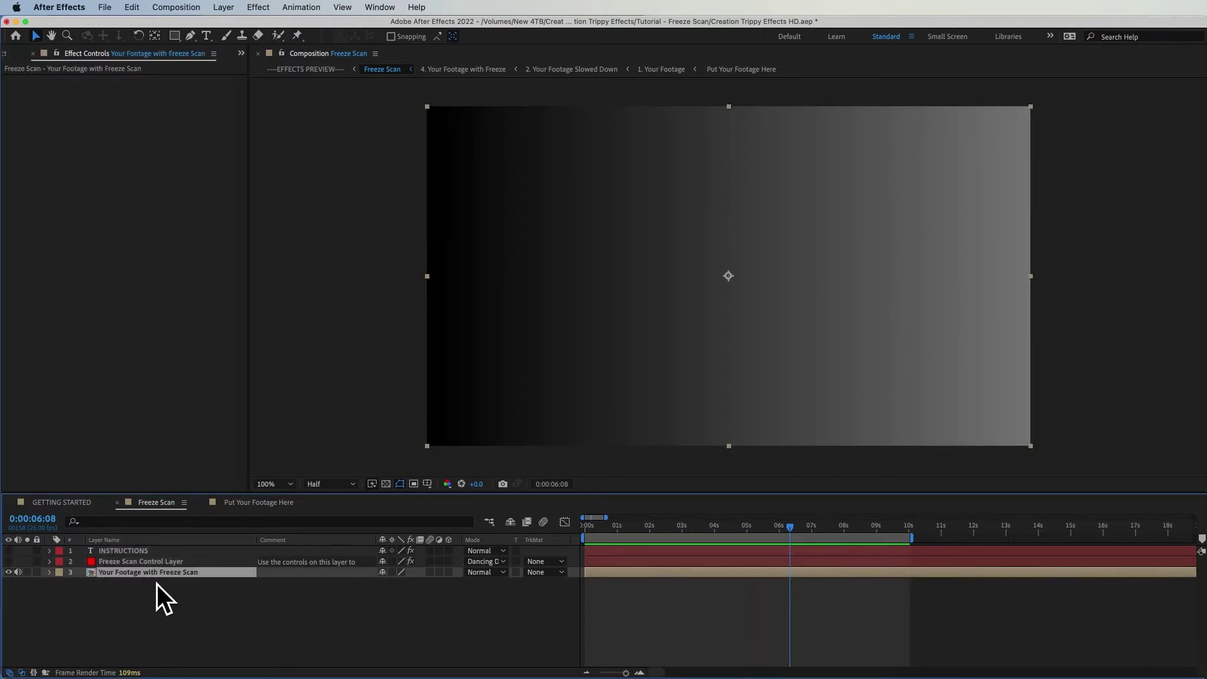
pyautogui.click(6, 53)
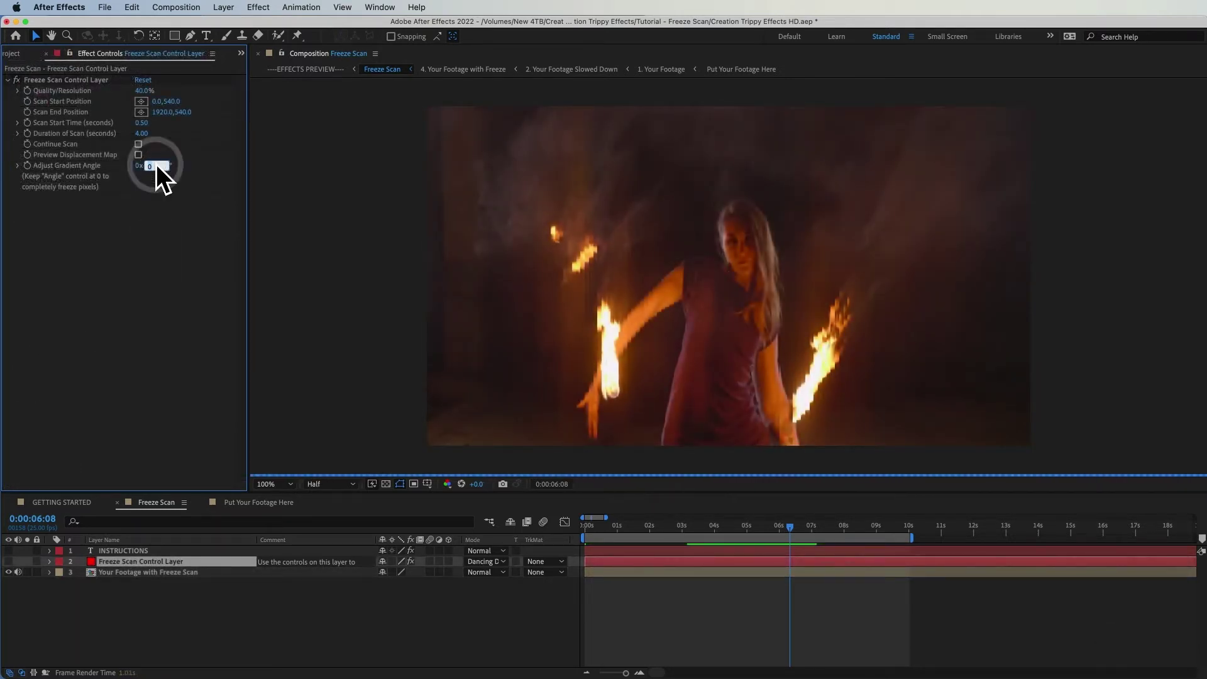
# Set Adjust Gradient Angle to 20 degrees and preview the angled freeze scan
pyautogui.write('20')
pyautogui.press('Return')
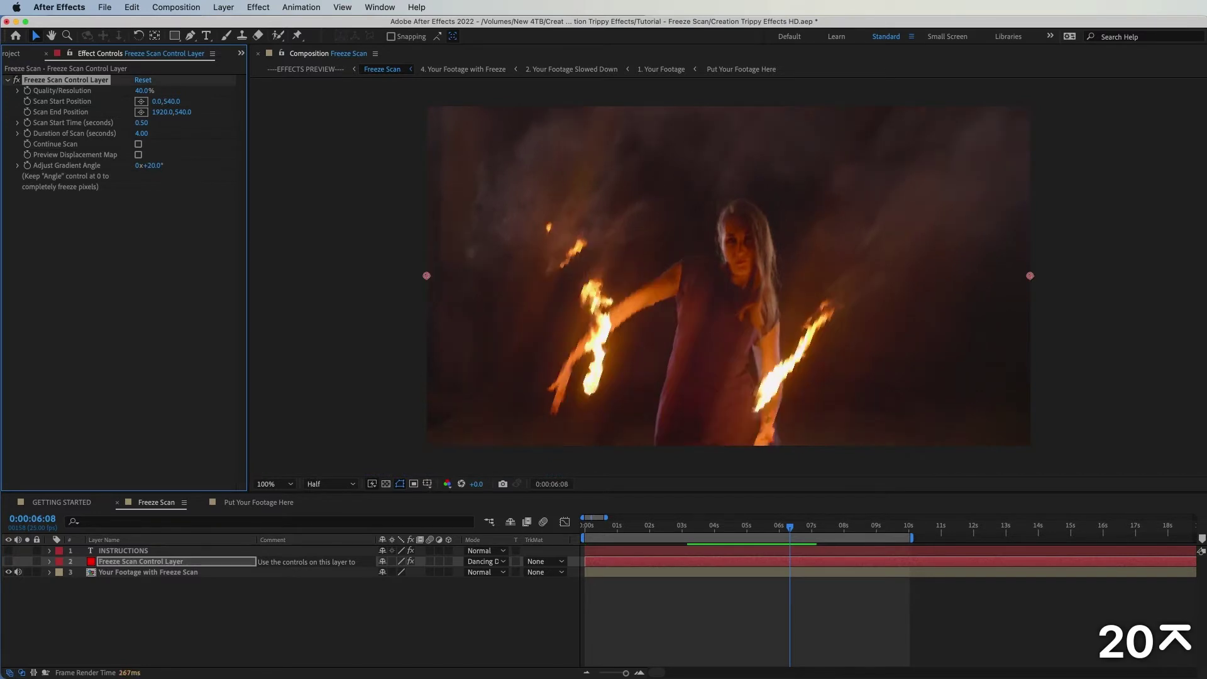
pyautogui.press('space')
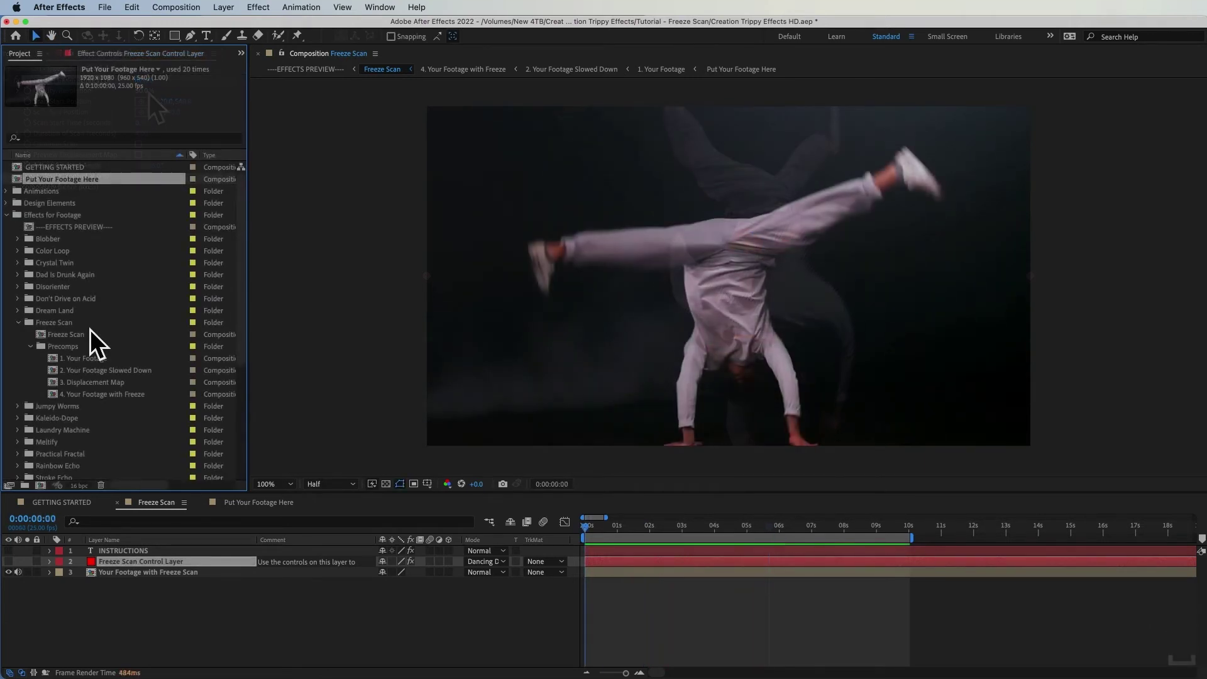
# Open the Time Warper composition, hiding the breakdancer layer in Put Your Footage Here to reveal the mirrored-studio dancers
pyautogui.click(19, 321)
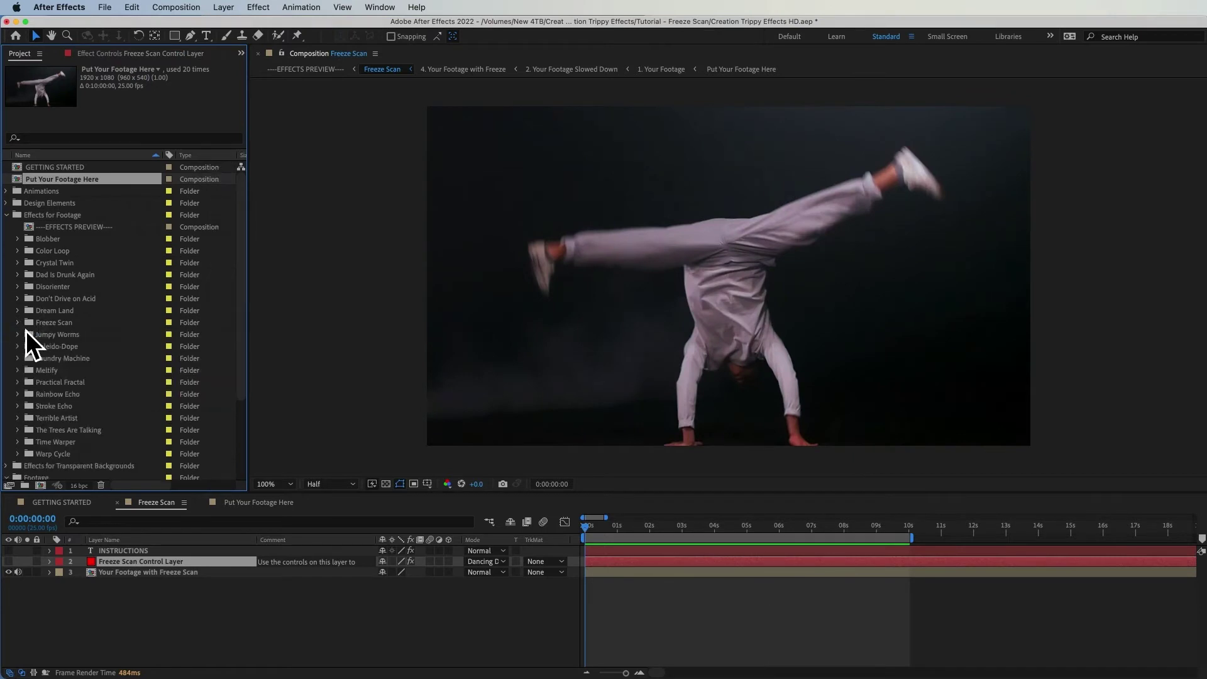
pyautogui.click(44, 442)
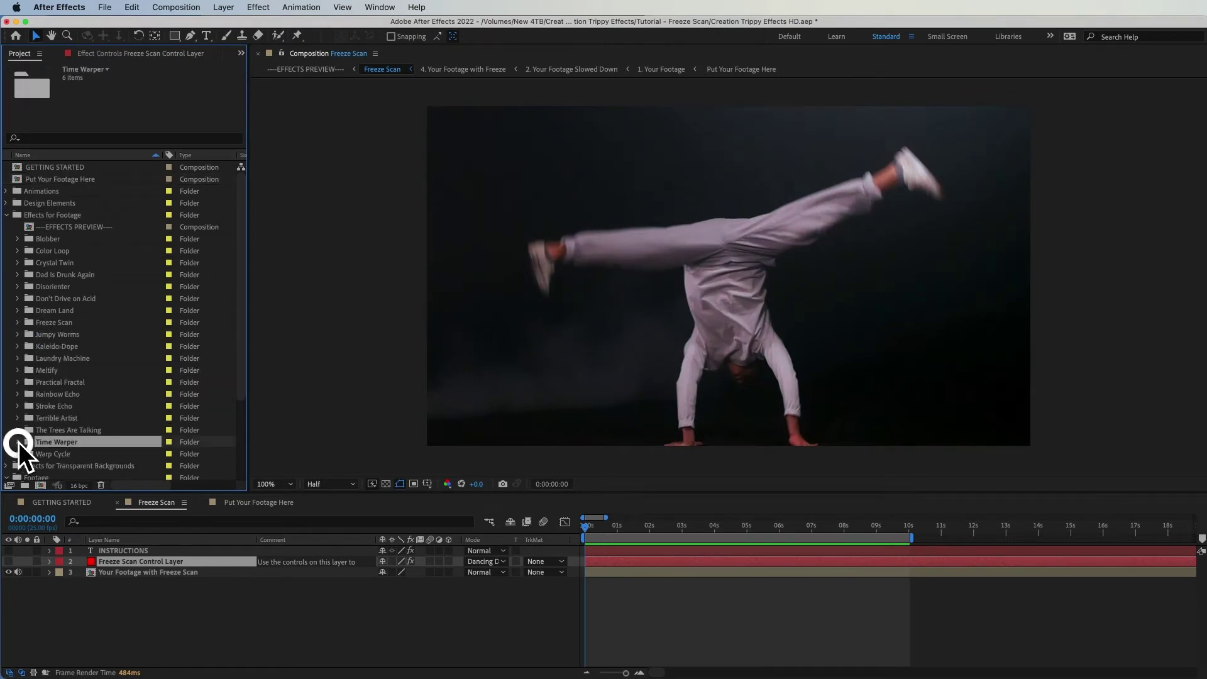
pyautogui.click(18, 442)
pyautogui.scroll(-5, 55, 323)
pyautogui.doubleClick(64, 371)
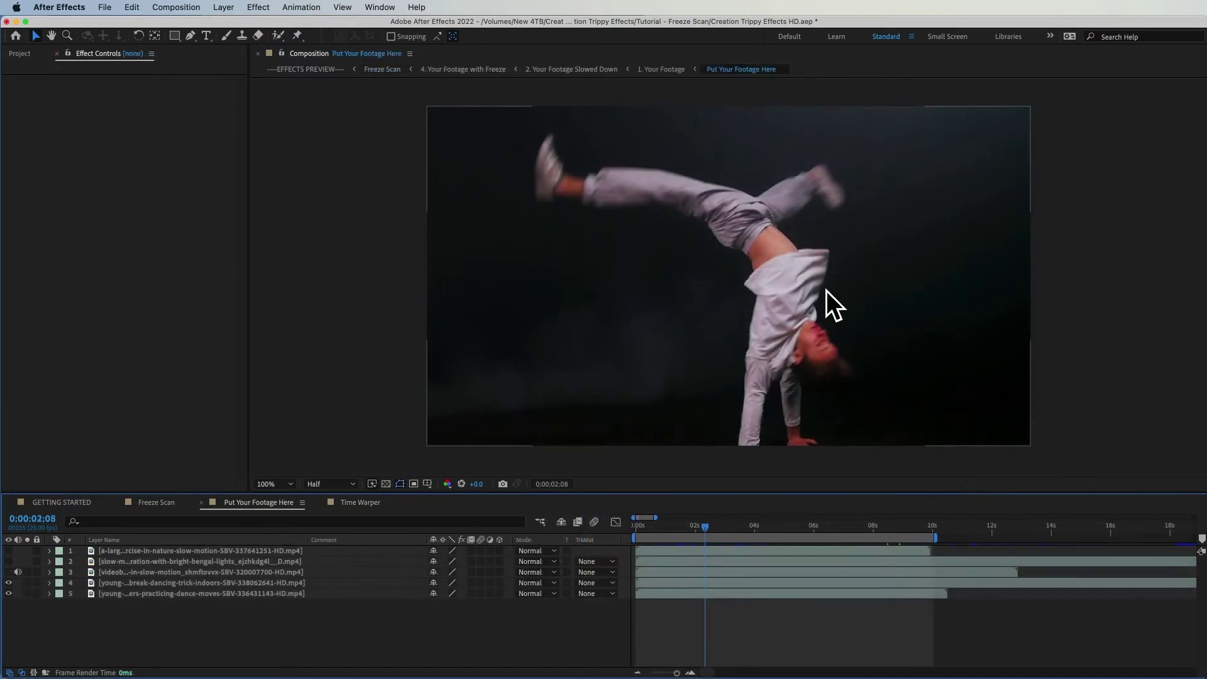
pyautogui.click(9, 582)
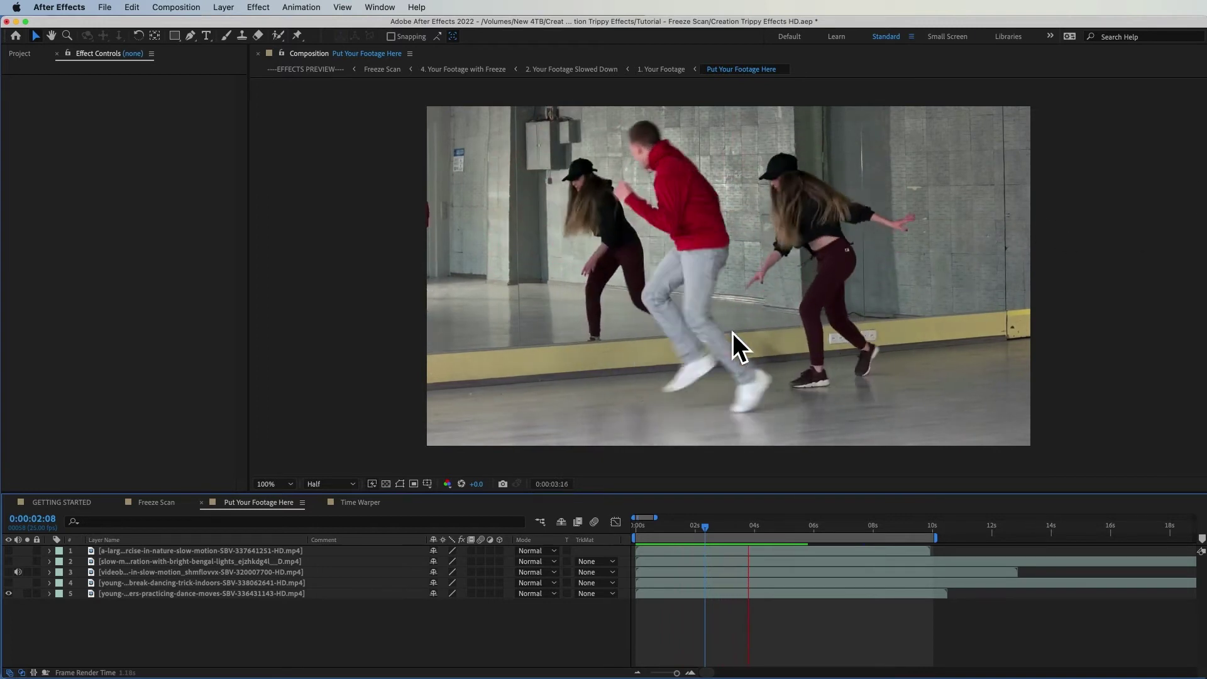
pyautogui.click(360, 502)
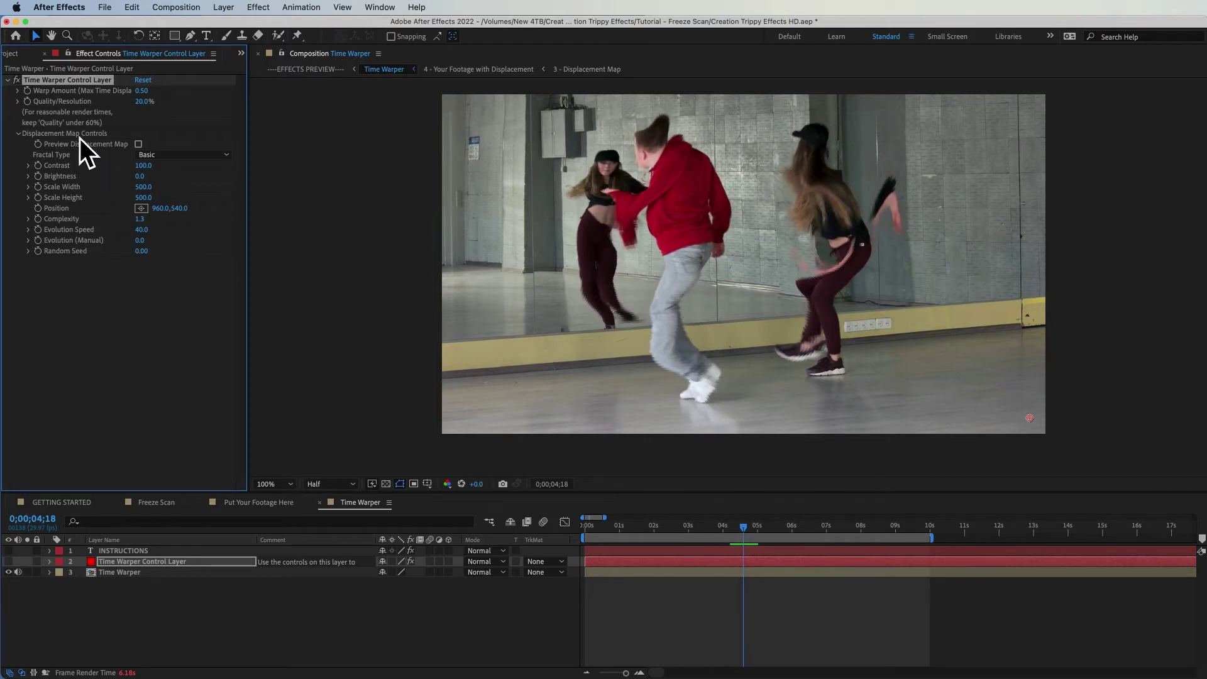
# Show the Time Warper displacement map and preview its noise animation over time
pyautogui.click(138, 144)
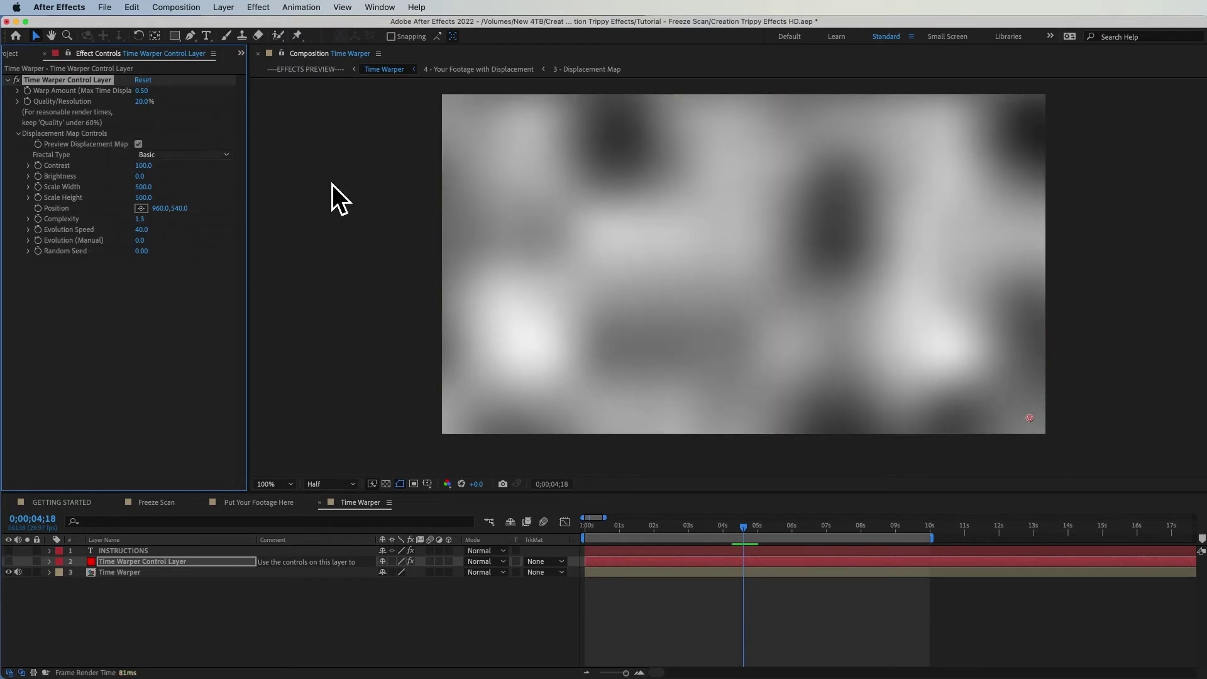
pyautogui.press('KP_0')
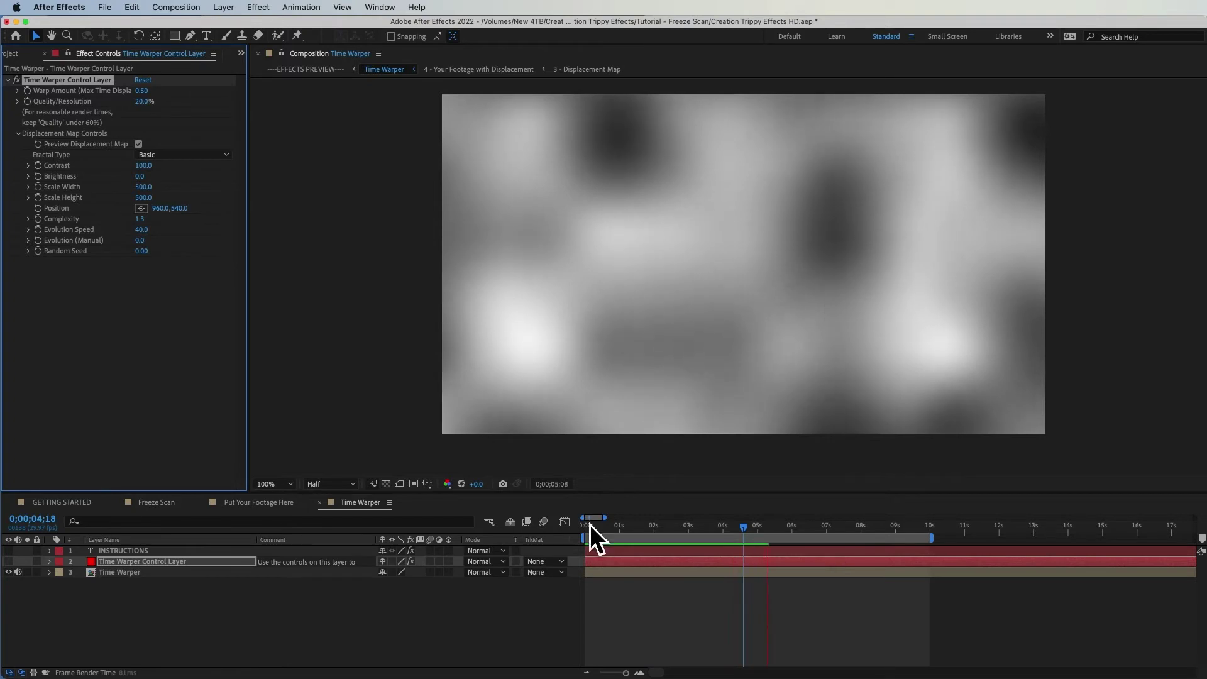
pyautogui.press('space')
pyautogui.moveTo(647, 522); pyautogui.dragTo(465, 551)
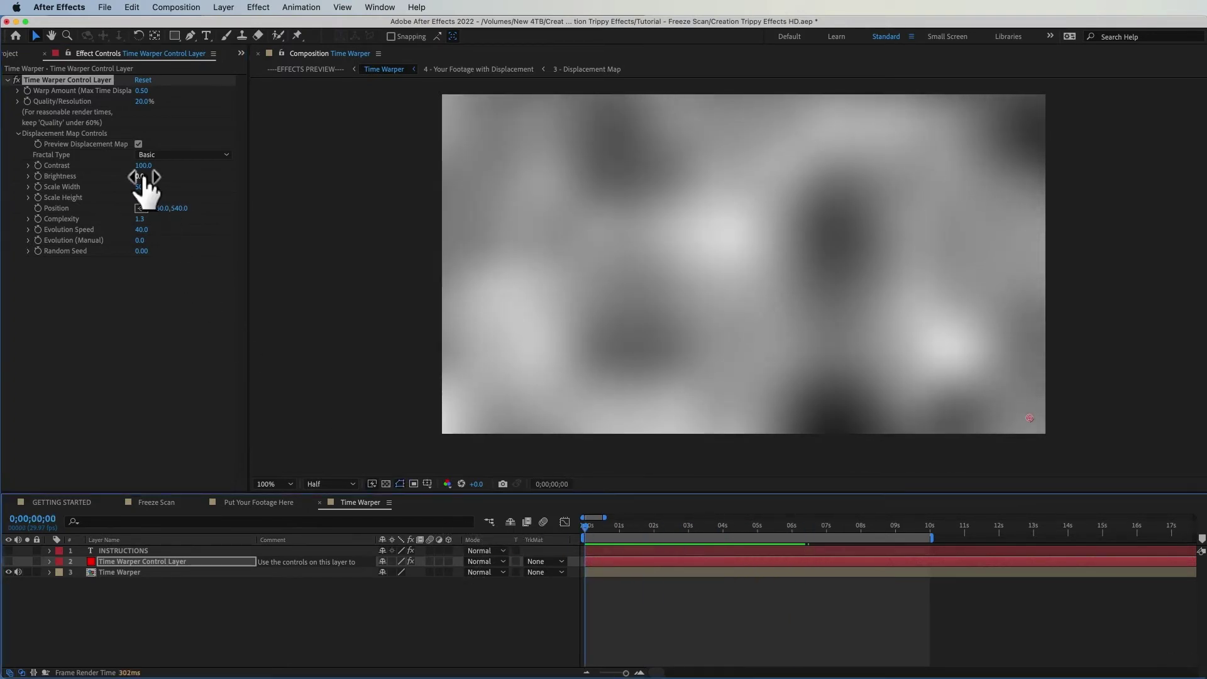
# Try a wider, taller noise scale and higher contrast, then undo and keep Basic fractal type
pyautogui.moveTo(143, 187); pyautogui.dragTo(880, 189)
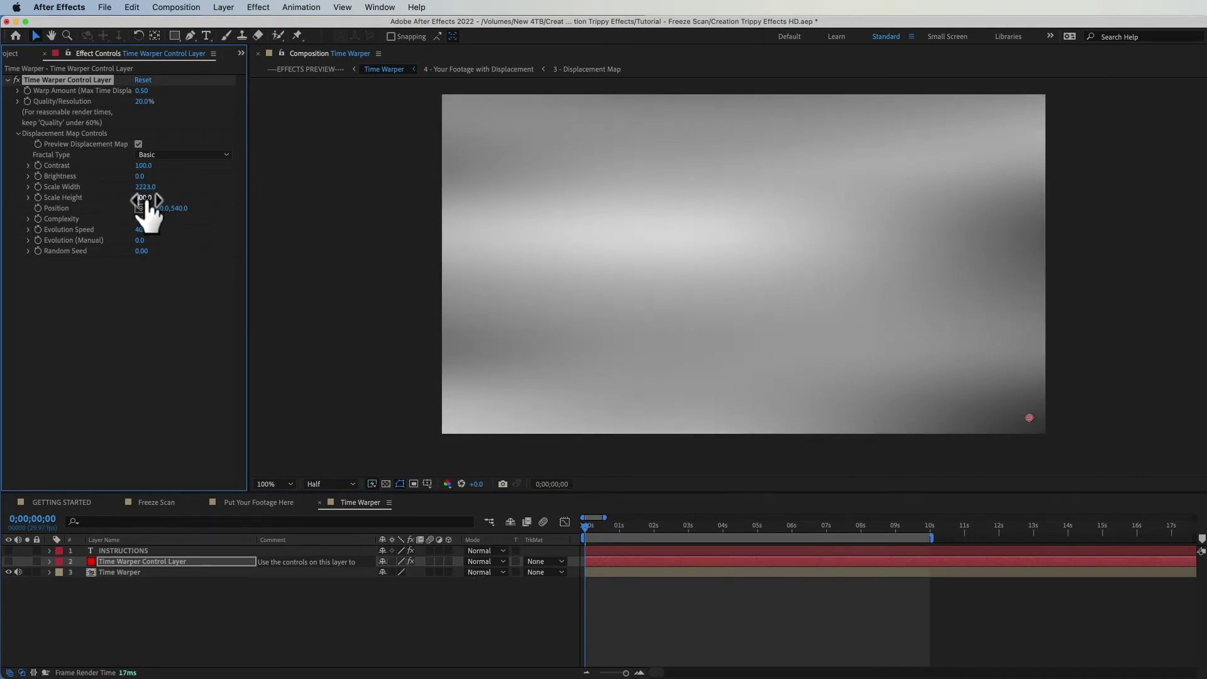
pyautogui.moveTo(143, 198); pyautogui.dragTo(294, 196)
pyautogui.moveTo(148, 167); pyautogui.dragTo(194, 161)
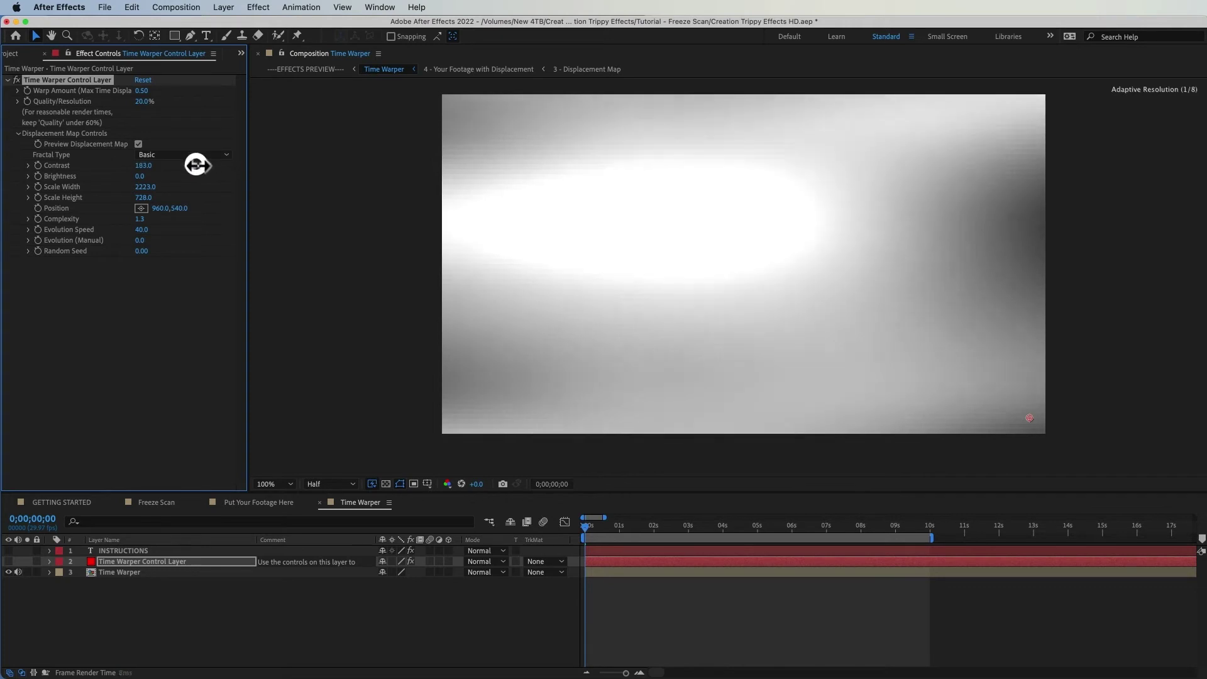
pyautogui.press('super+z')
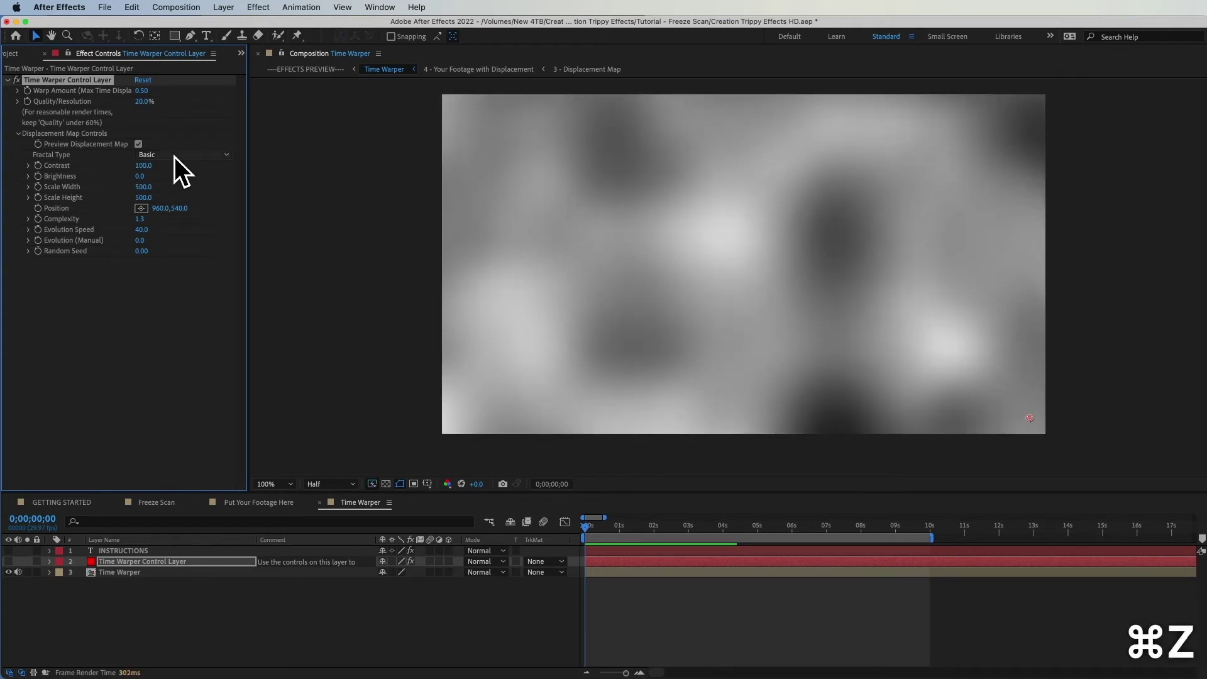
pyautogui.click(174, 158)
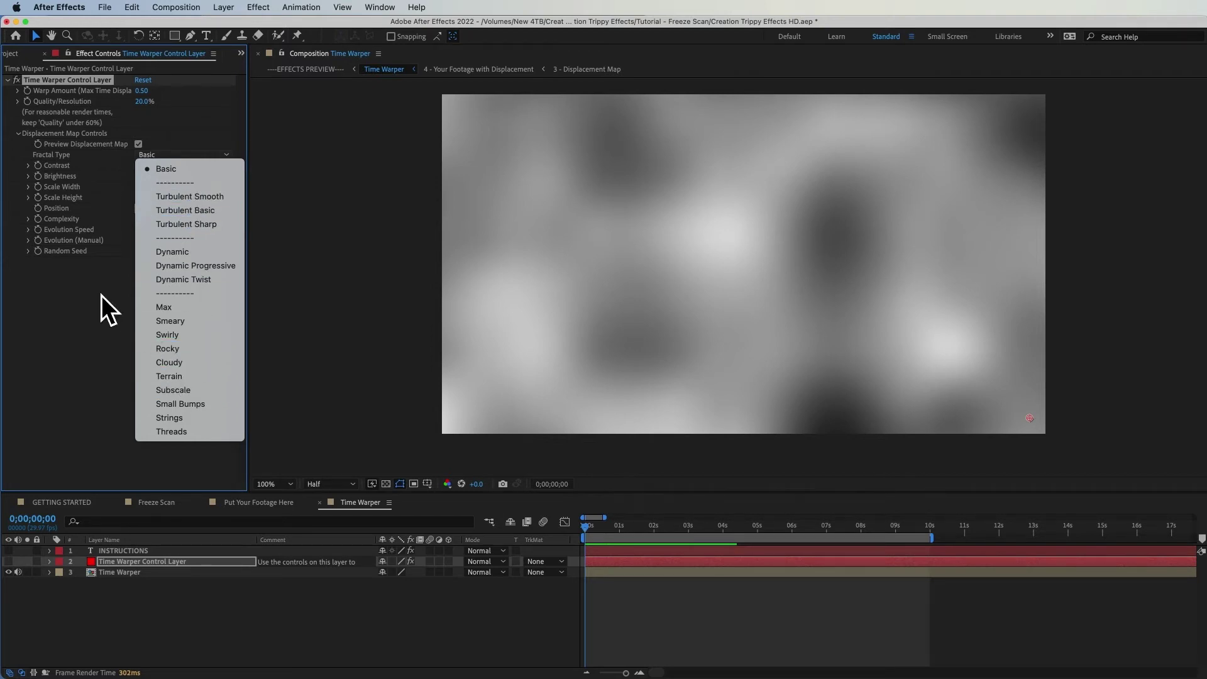
pyautogui.click(108, 354)
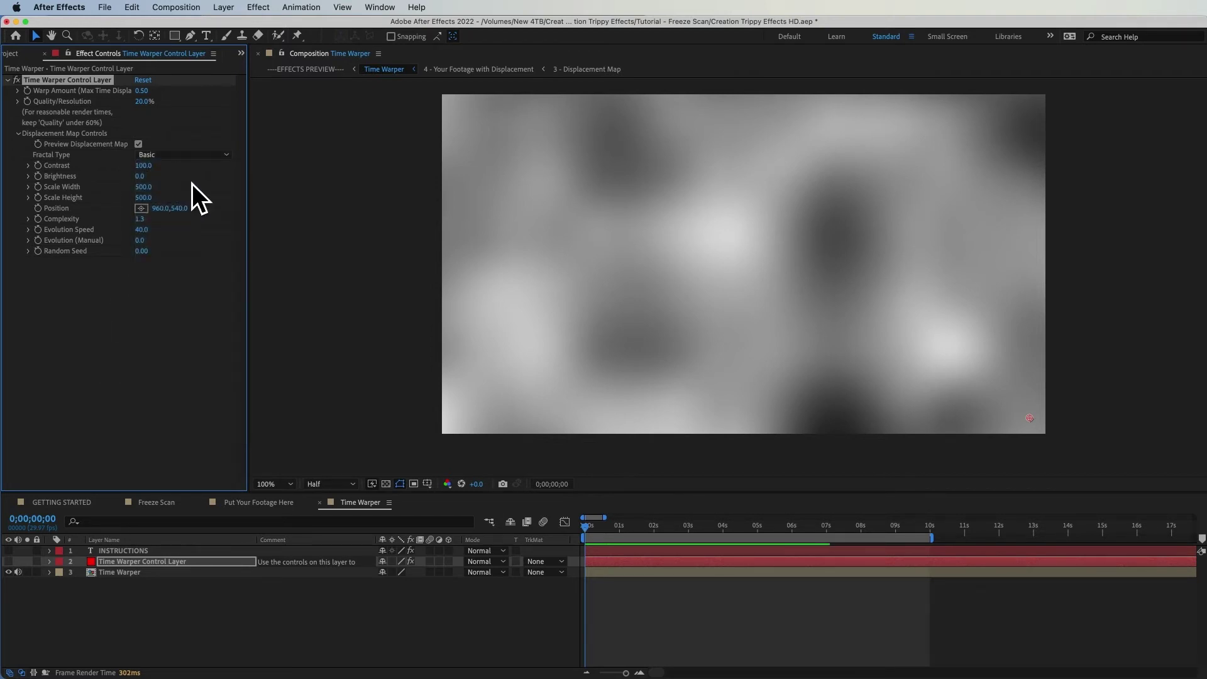
# Turn off the displacement map preview, widen the effect panel, and preview the warped footage
pyautogui.click(138, 144)
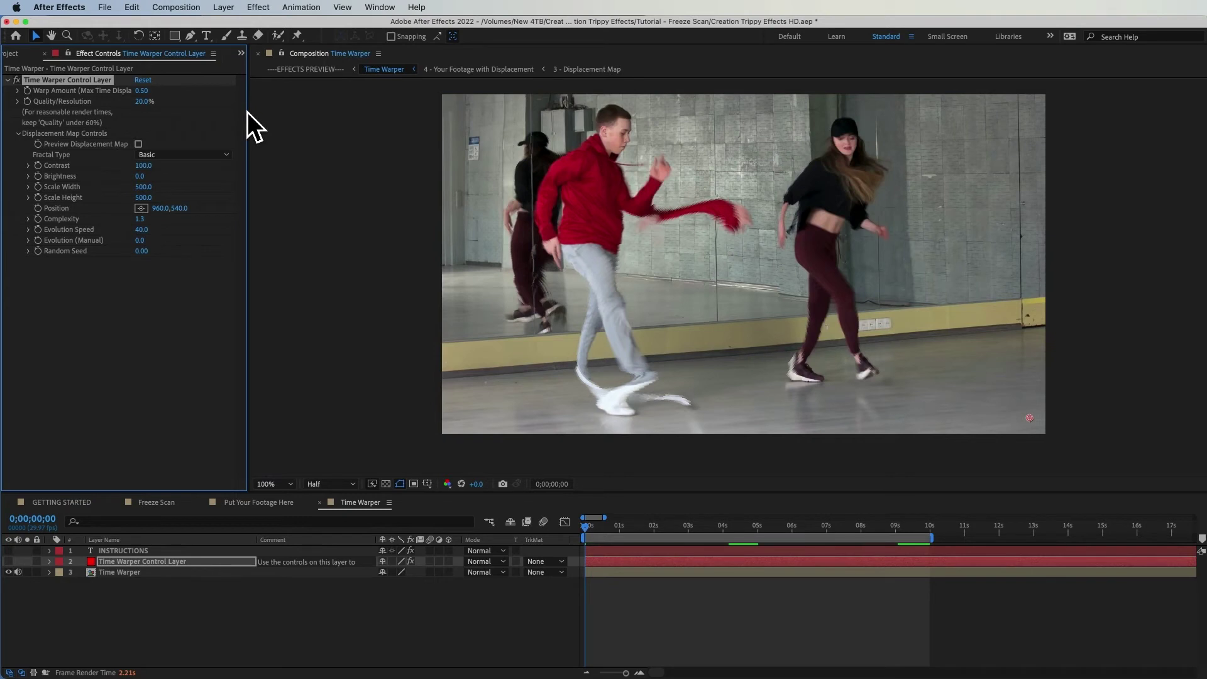
pyautogui.moveTo(247, 112); pyautogui.dragTo(296, 113)
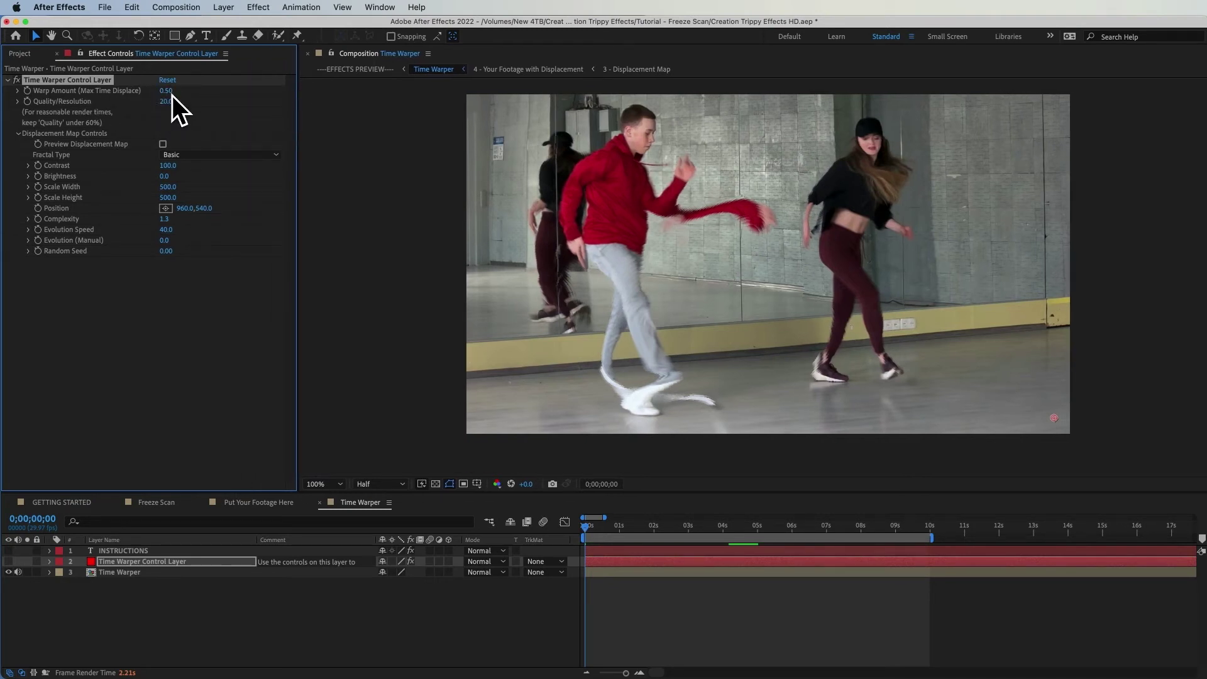
pyautogui.press('0')
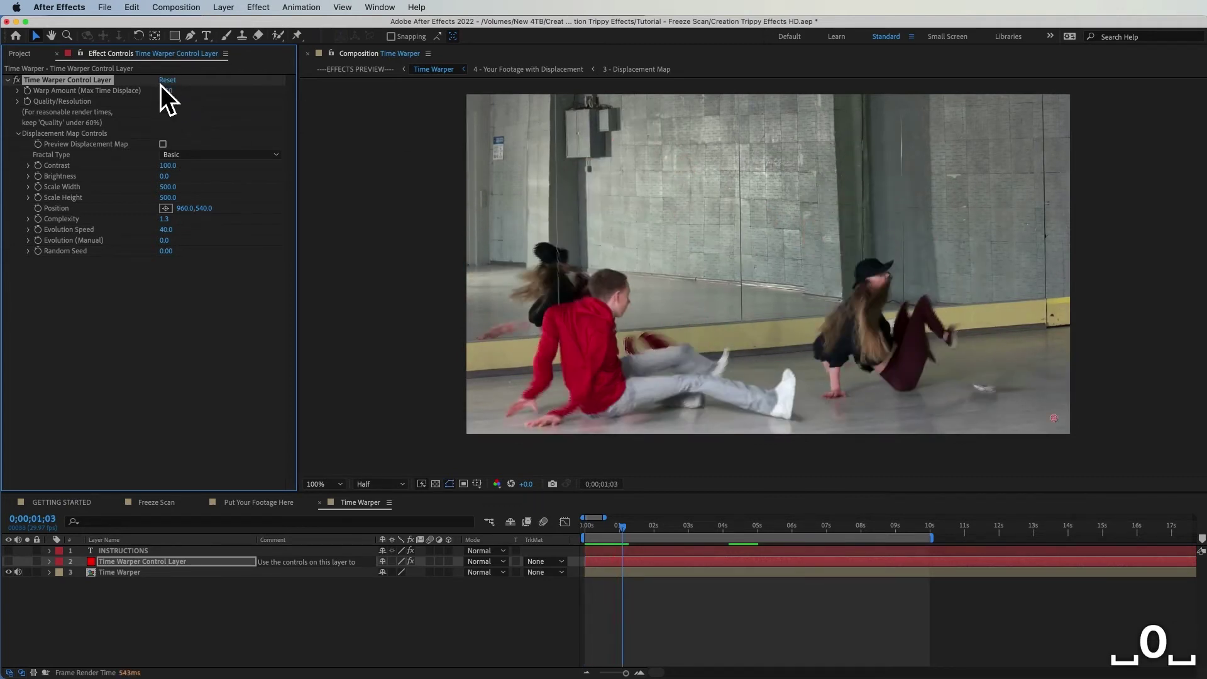
# Try Contrast 50, then settle on Scale 900 and Contrast 100
pyautogui.click(167, 166)
pyautogui.write('50')
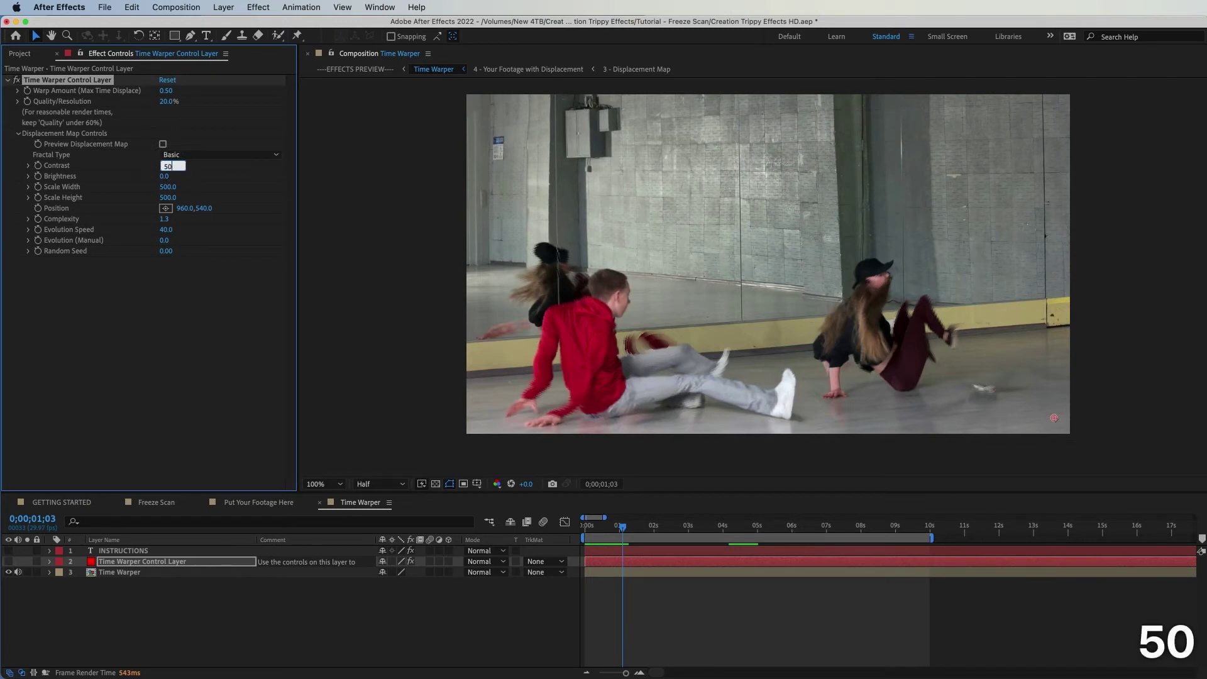
pyautogui.press('Return')
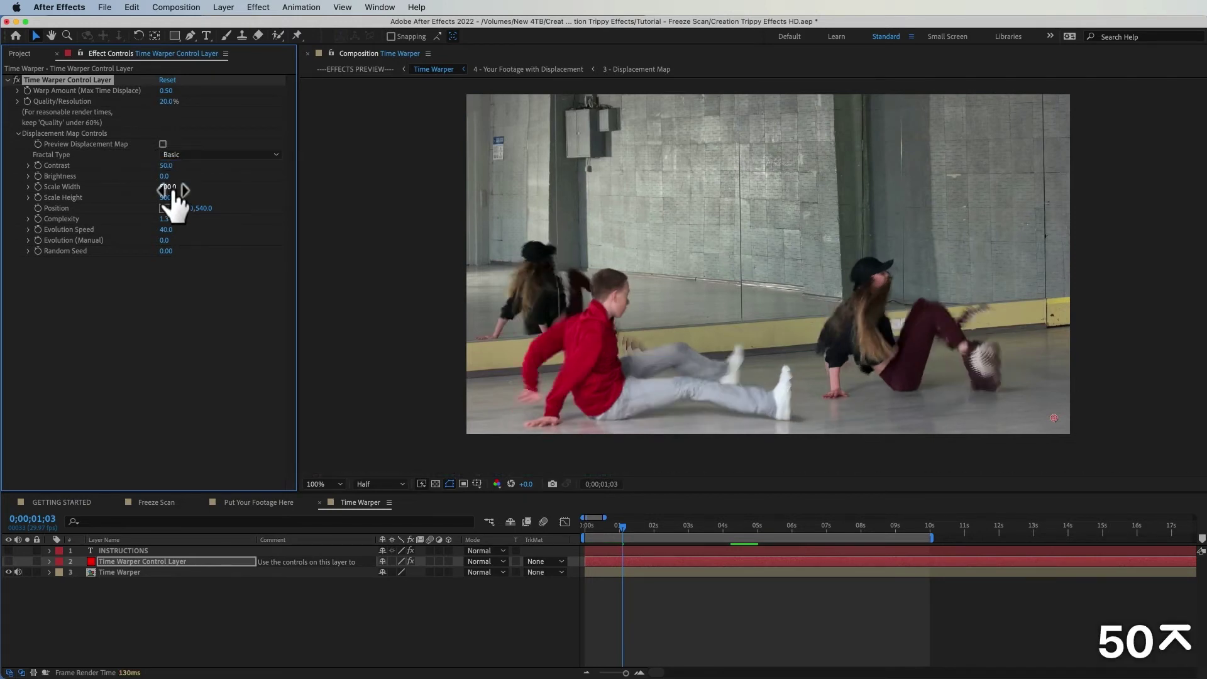
pyautogui.click(167, 187)
pyautogui.write('8')
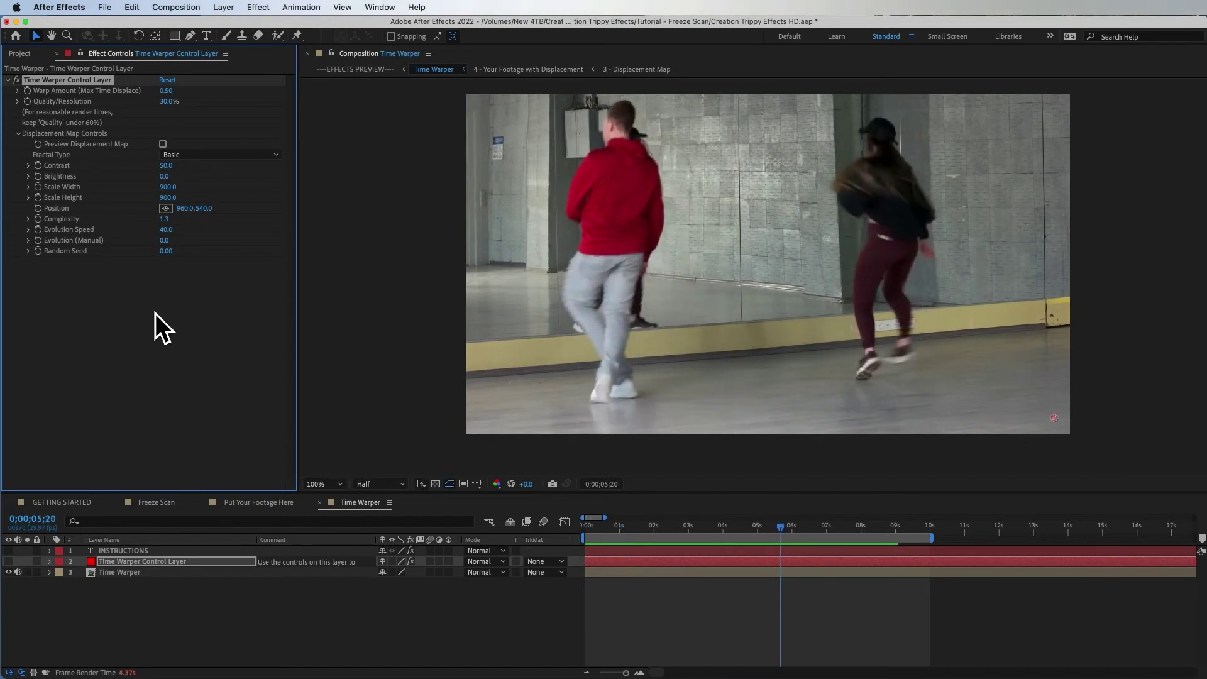
pyautogui.click(166, 166)
pyautogui.write('100')
pyautogui.press('Return')
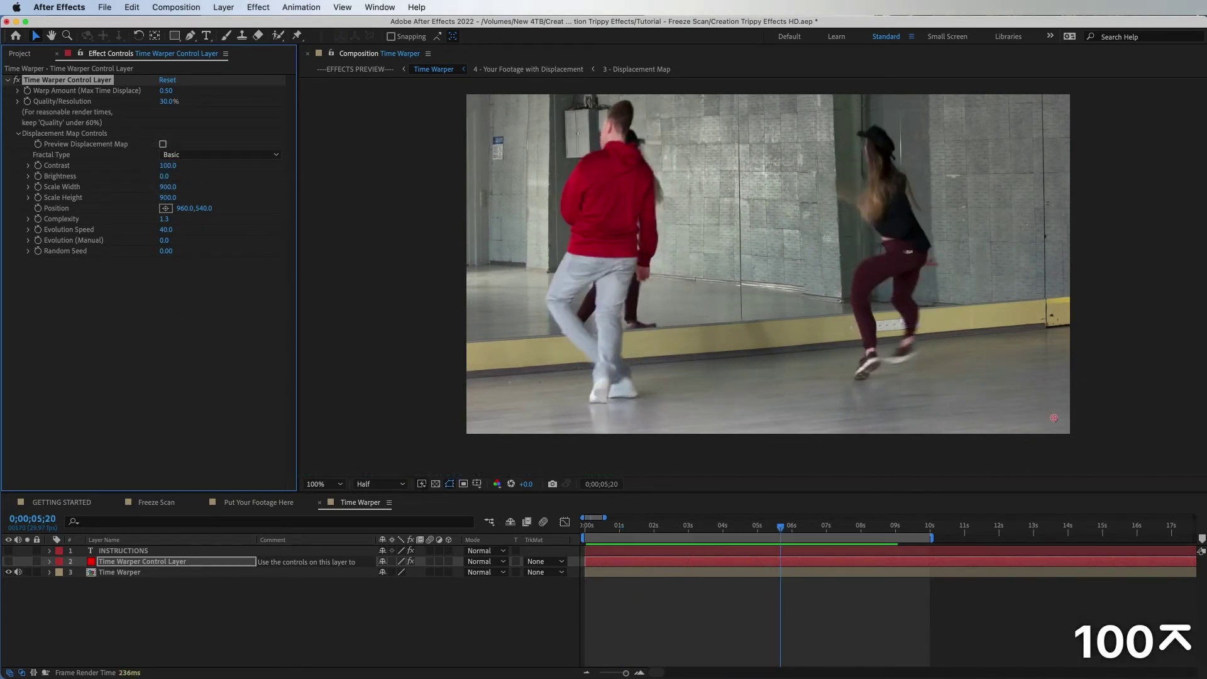
# Lower Quality/Resolution to 2% and preview the warped dance footage
pyautogui.click(167, 102)
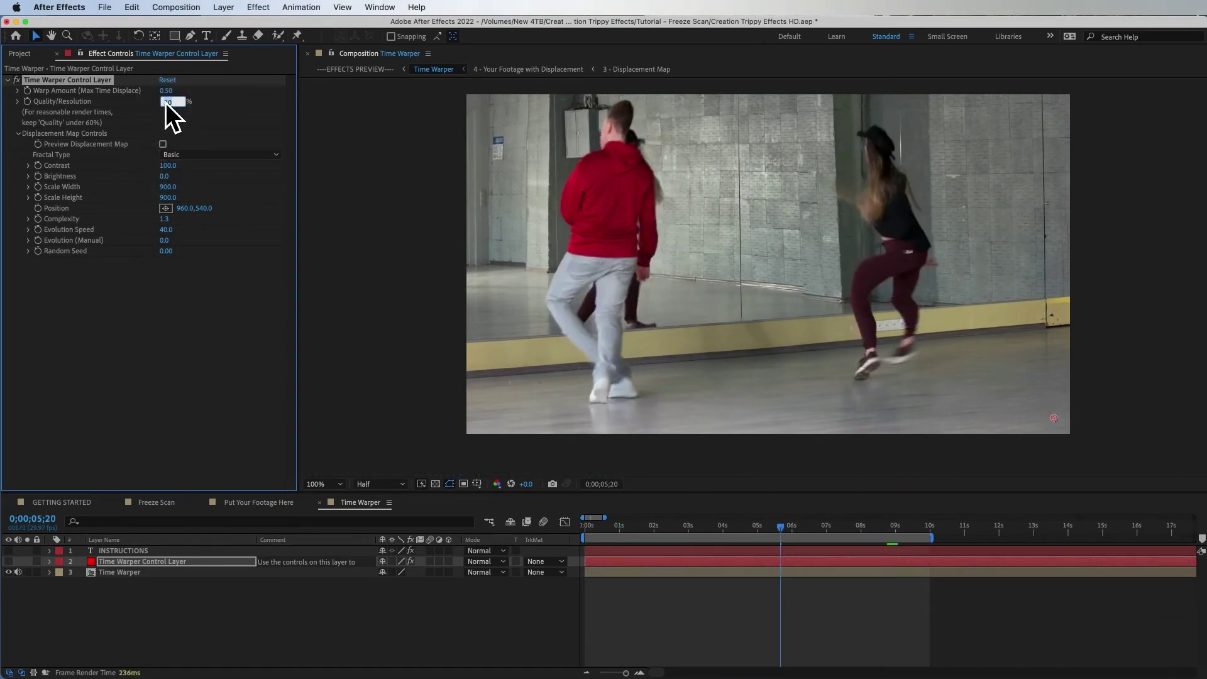
pyautogui.write('2')
pyautogui.press('Return')
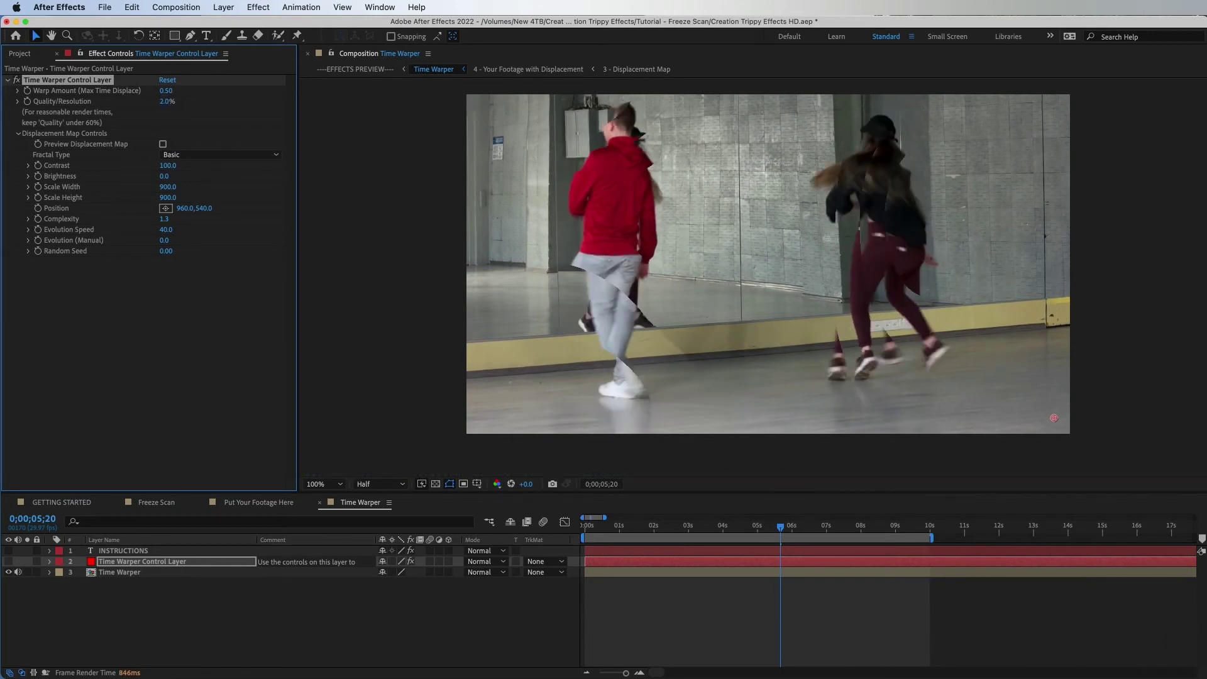
pyautogui.press('space')
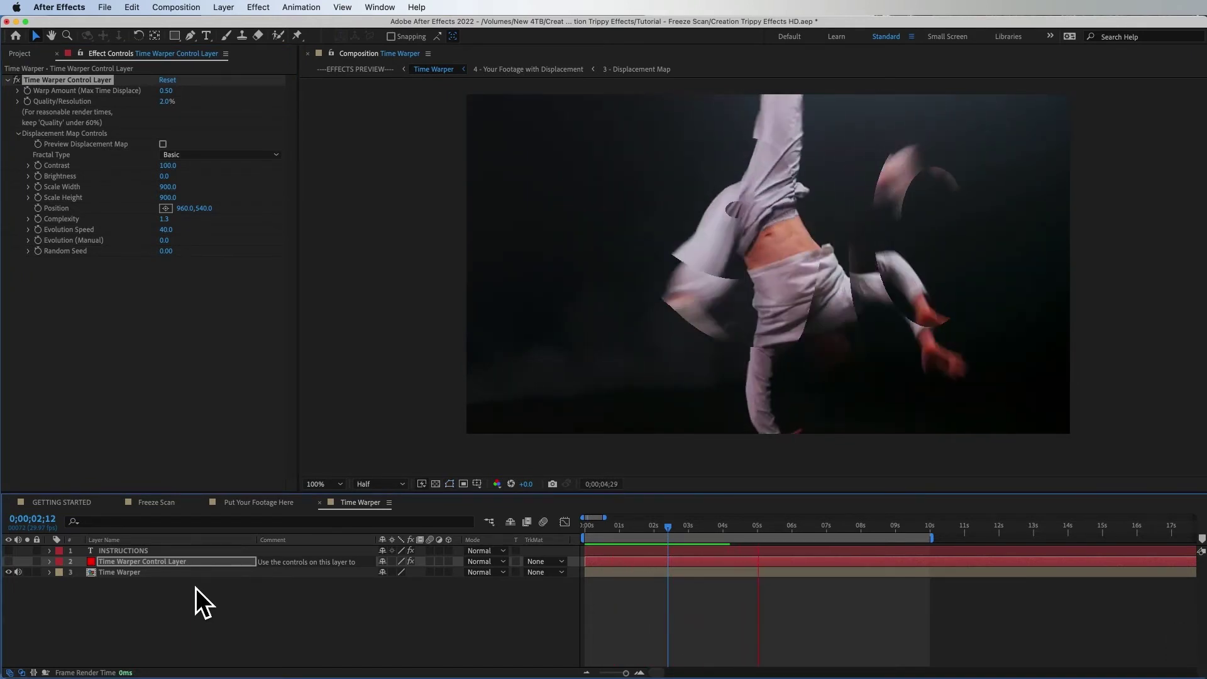
pyautogui.press('space')
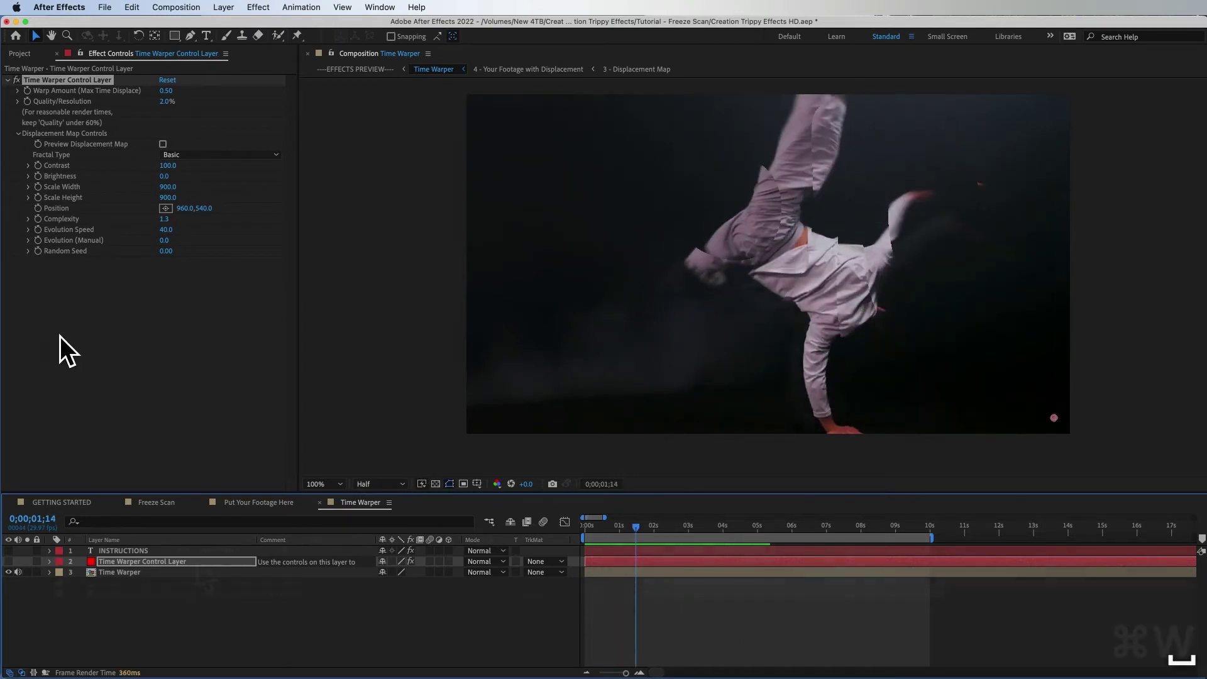
# Close the open compositions and expand Time Warper Precomps to select 1 - Your Footage
pyautogui.press('super+w')
pyautogui.press('super+w')
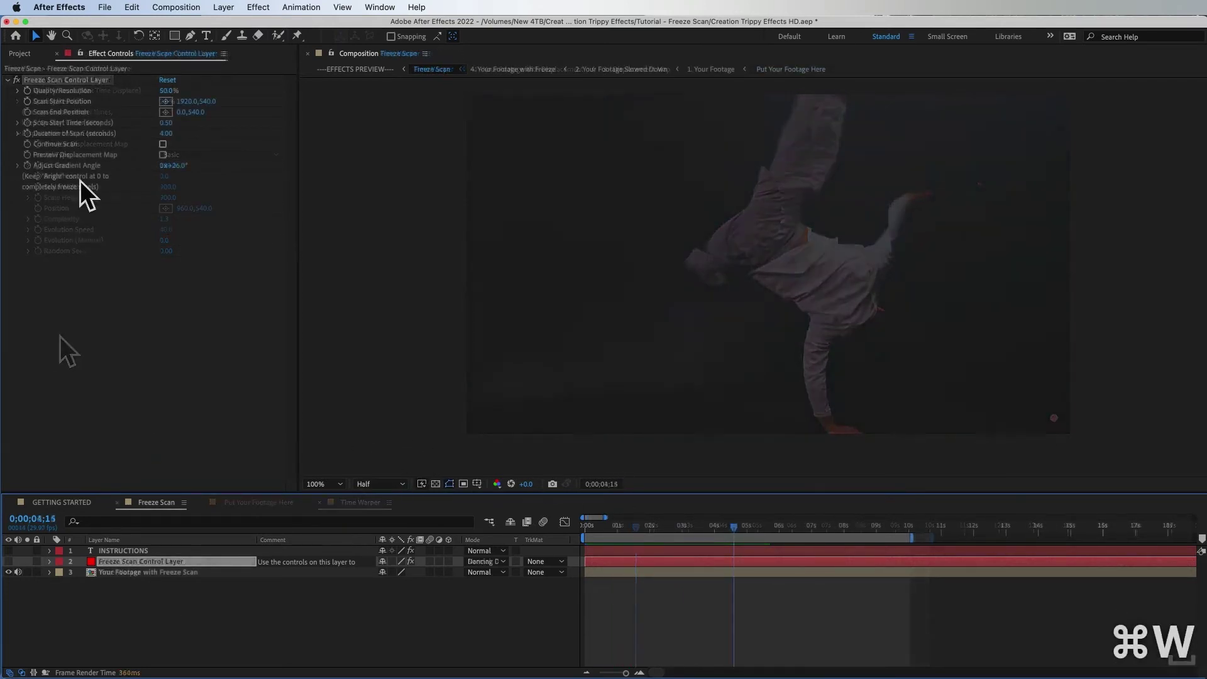
pyautogui.click(21, 53)
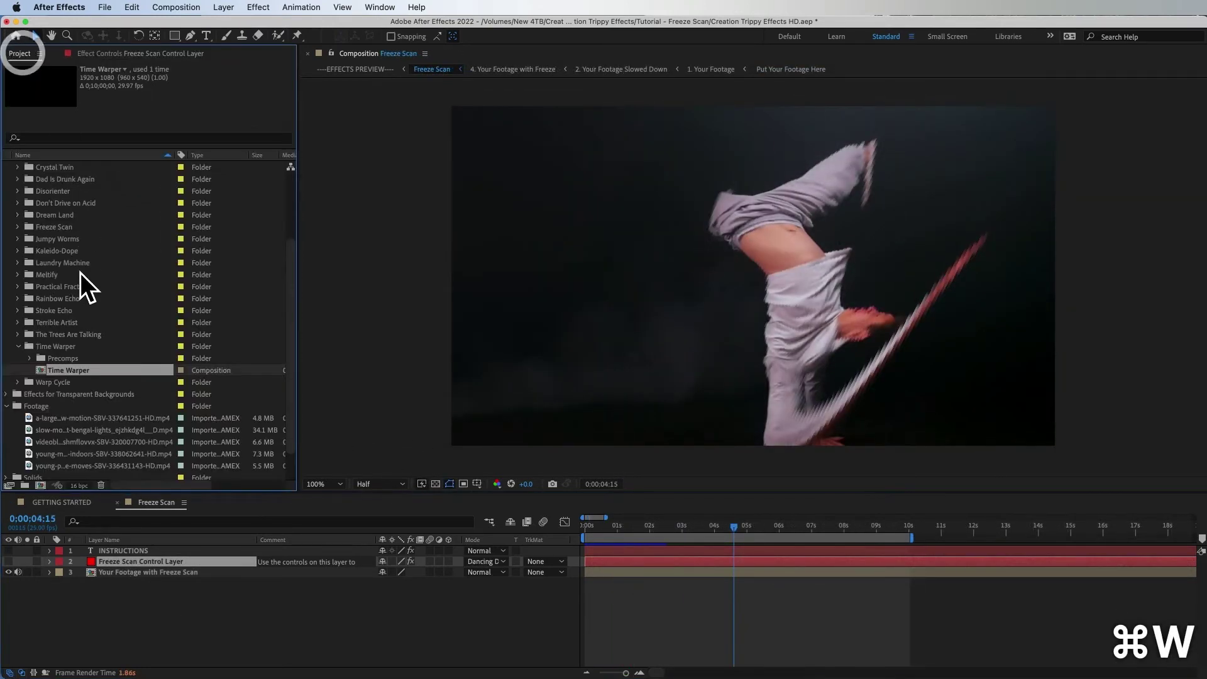
pyautogui.click(30, 358)
pyautogui.click(91, 371)
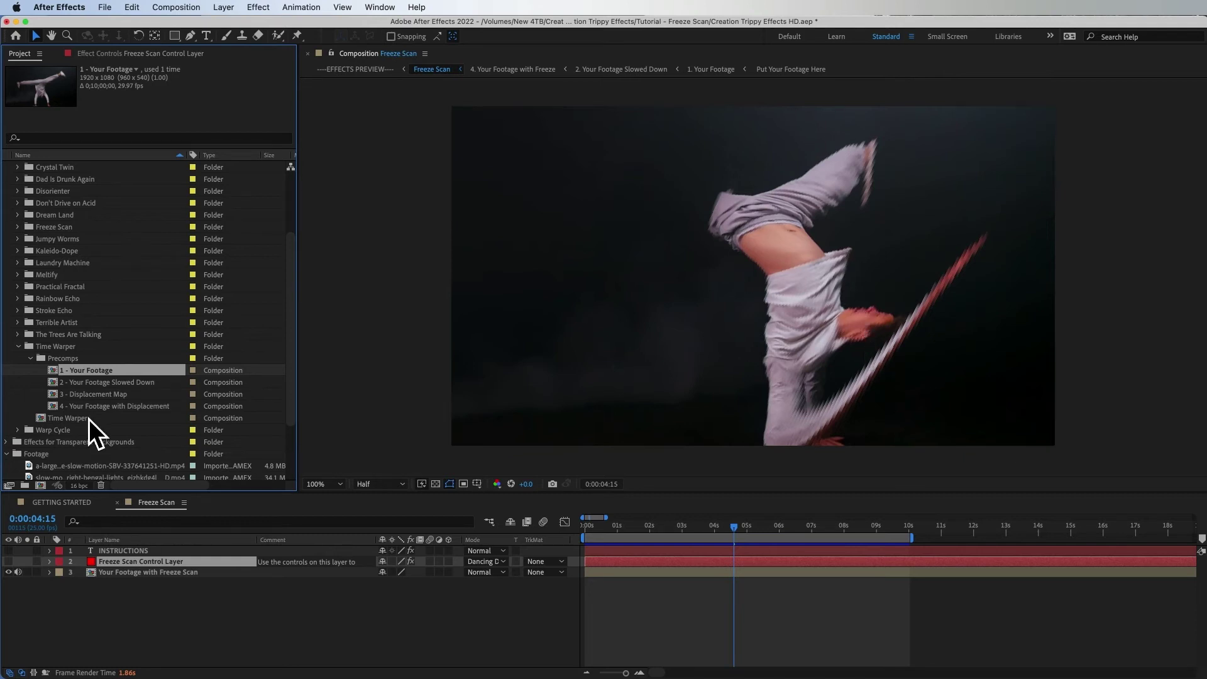
# View Time Warper at 0;00;03;12, inspect the Timewarp effect in 2 - Your Footage Slowed Down, then return
pyautogui.doubleClick(57, 418)
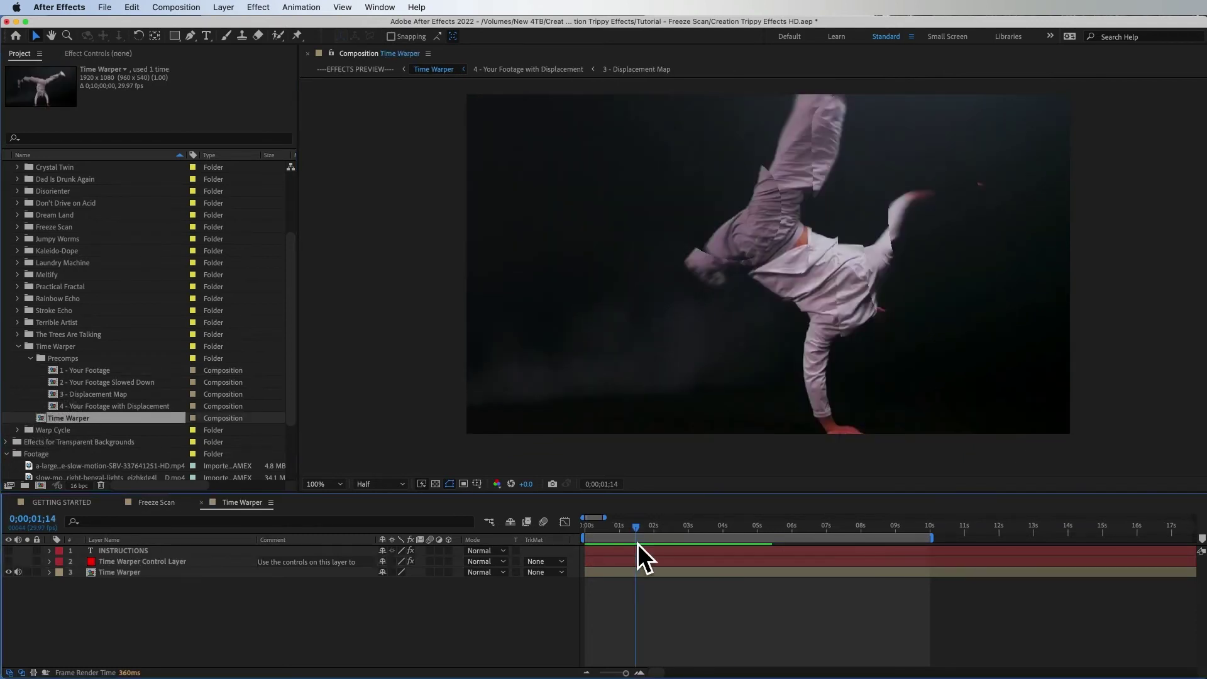
pyautogui.moveTo(636, 528); pyautogui.dragTo(702, 528)
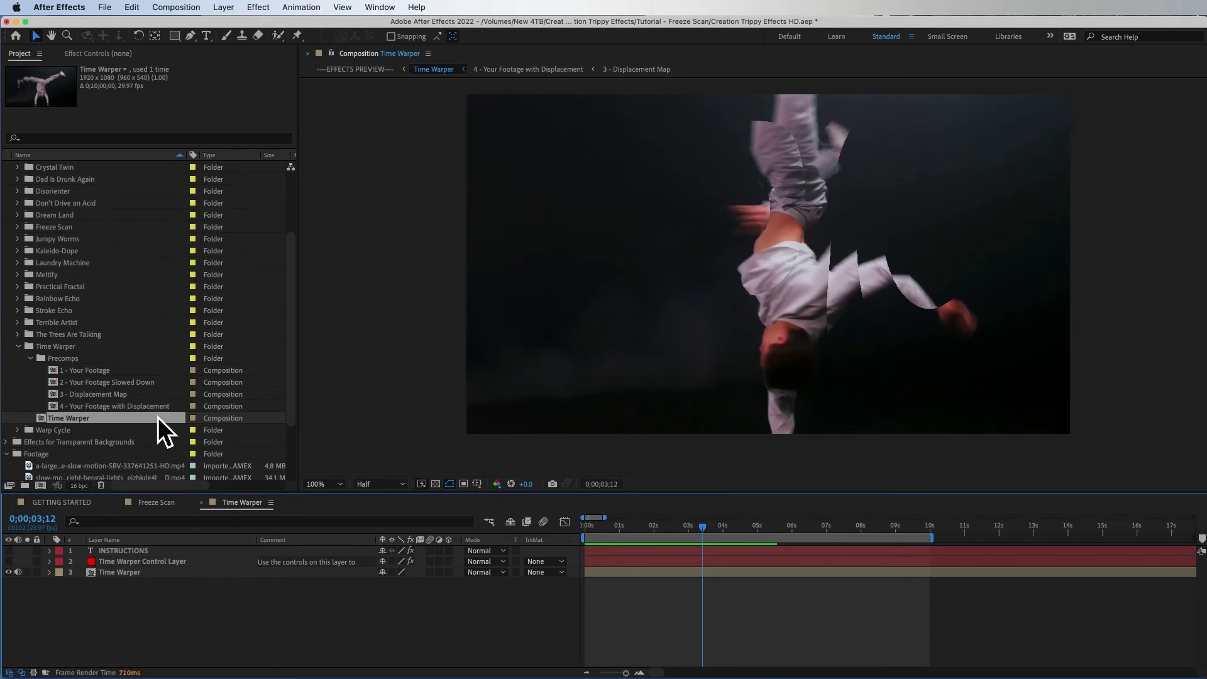
pyautogui.click(89, 382)
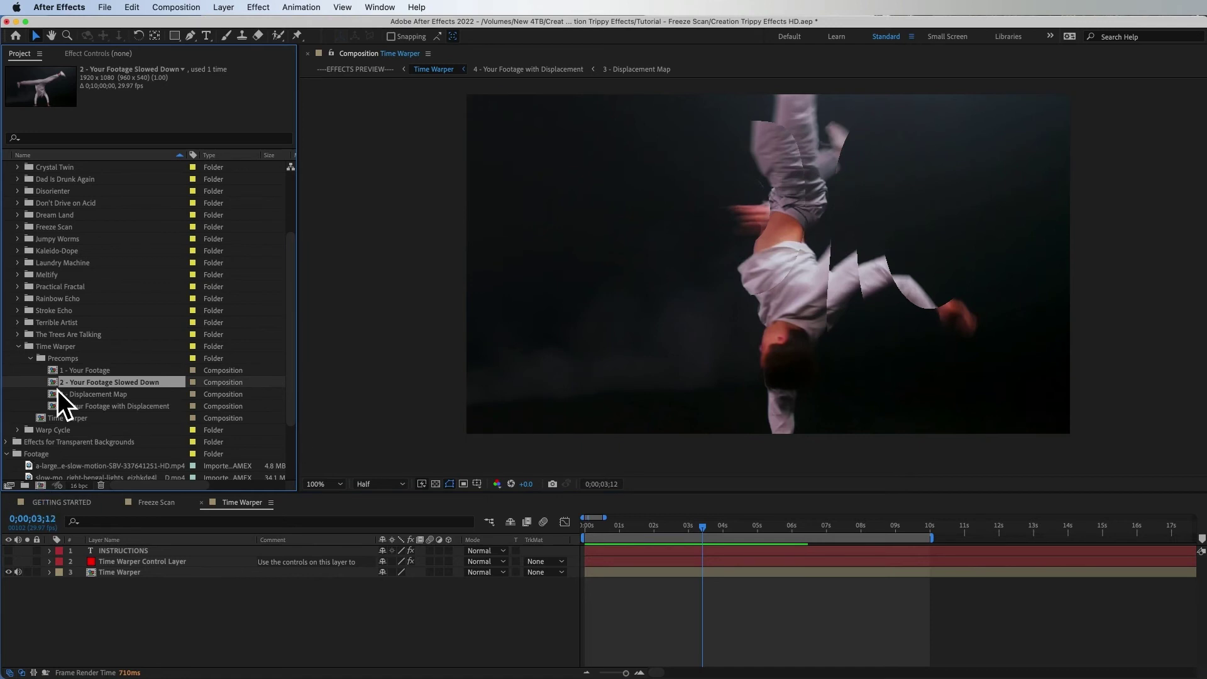
pyautogui.doubleClick(86, 384)
pyautogui.click(130, 552)
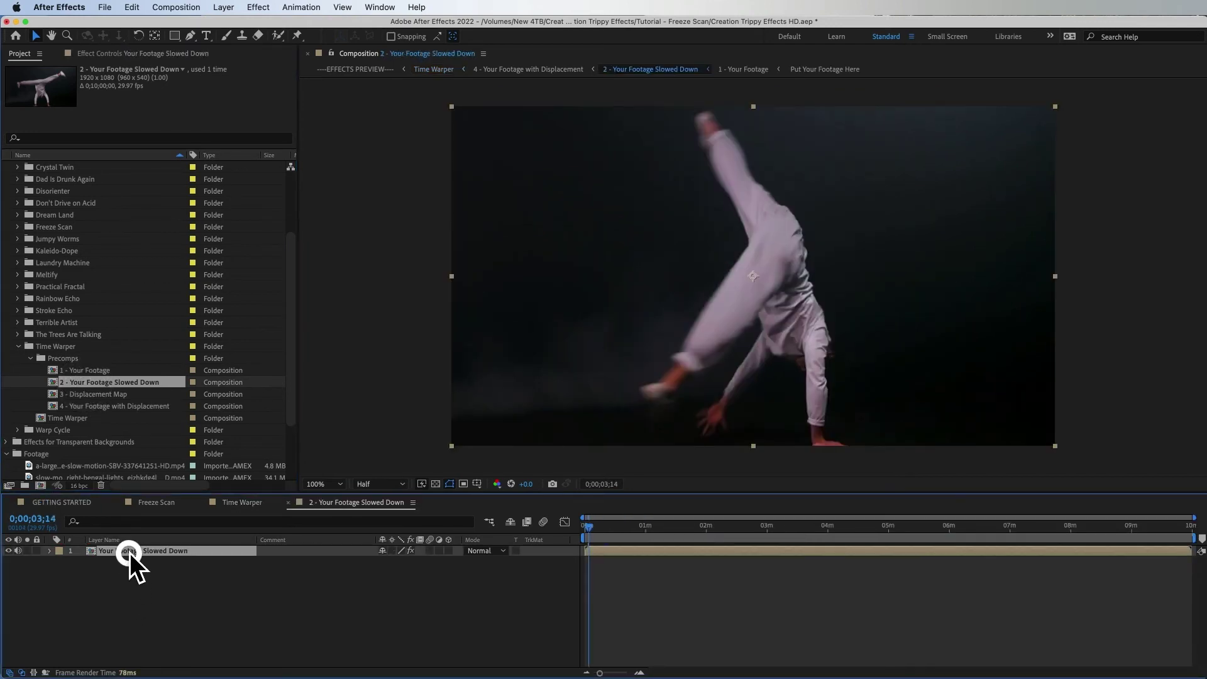
pyautogui.click(115, 53)
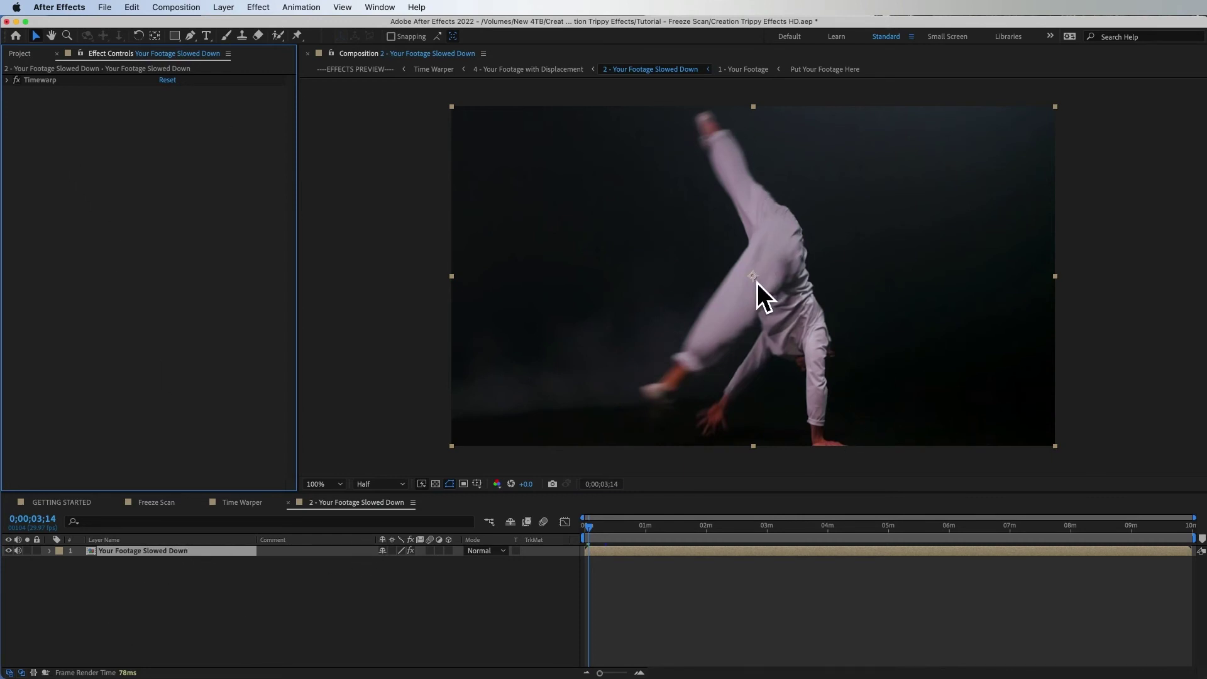
pyautogui.click(242, 501)
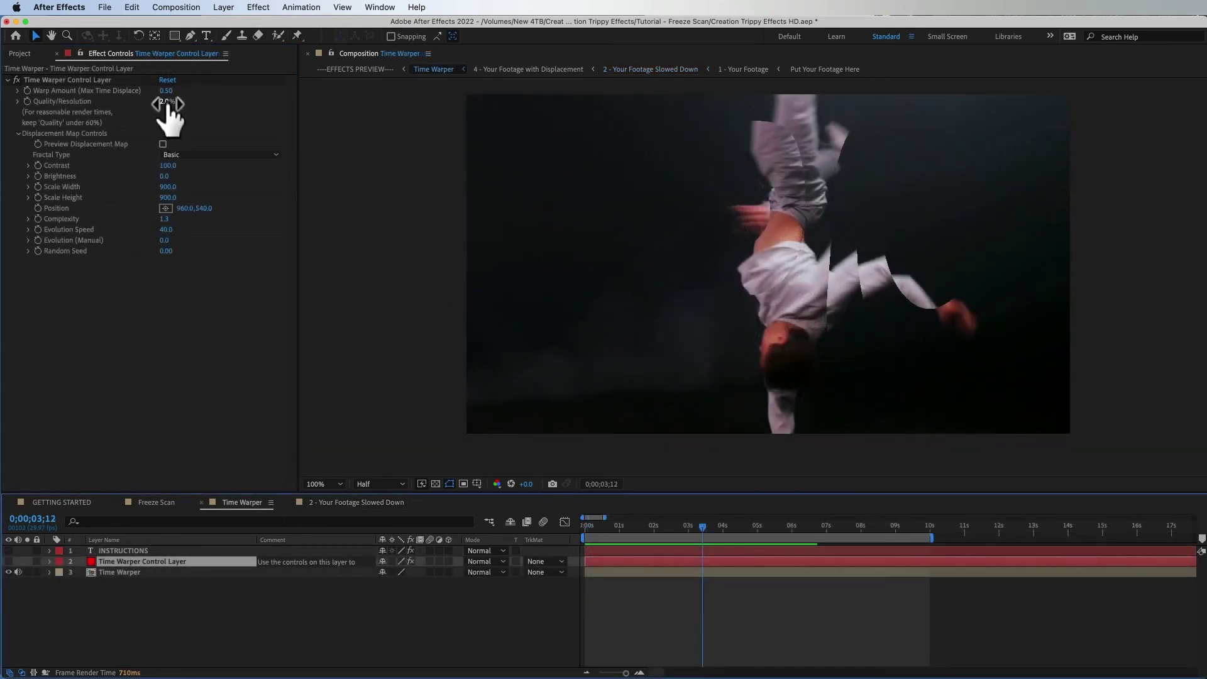
# Bring the Project panel back showing the Time Warper folder's four precomps
pyautogui.click(89, 106)
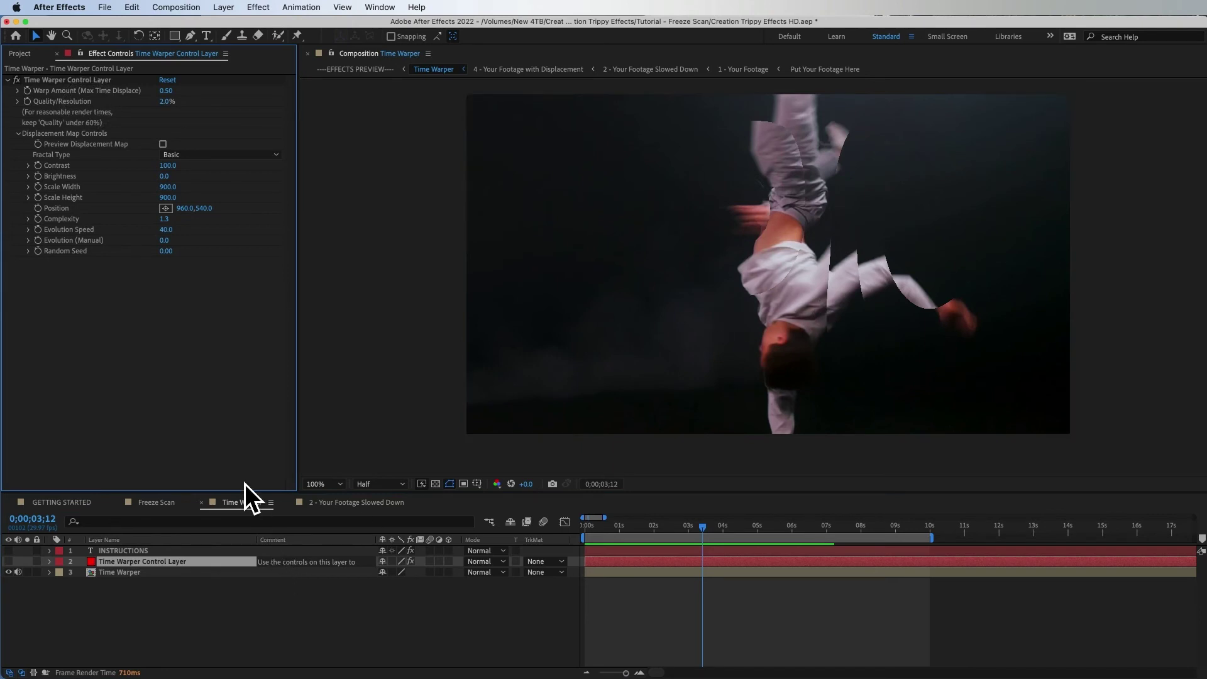
pyautogui.click(18, 52)
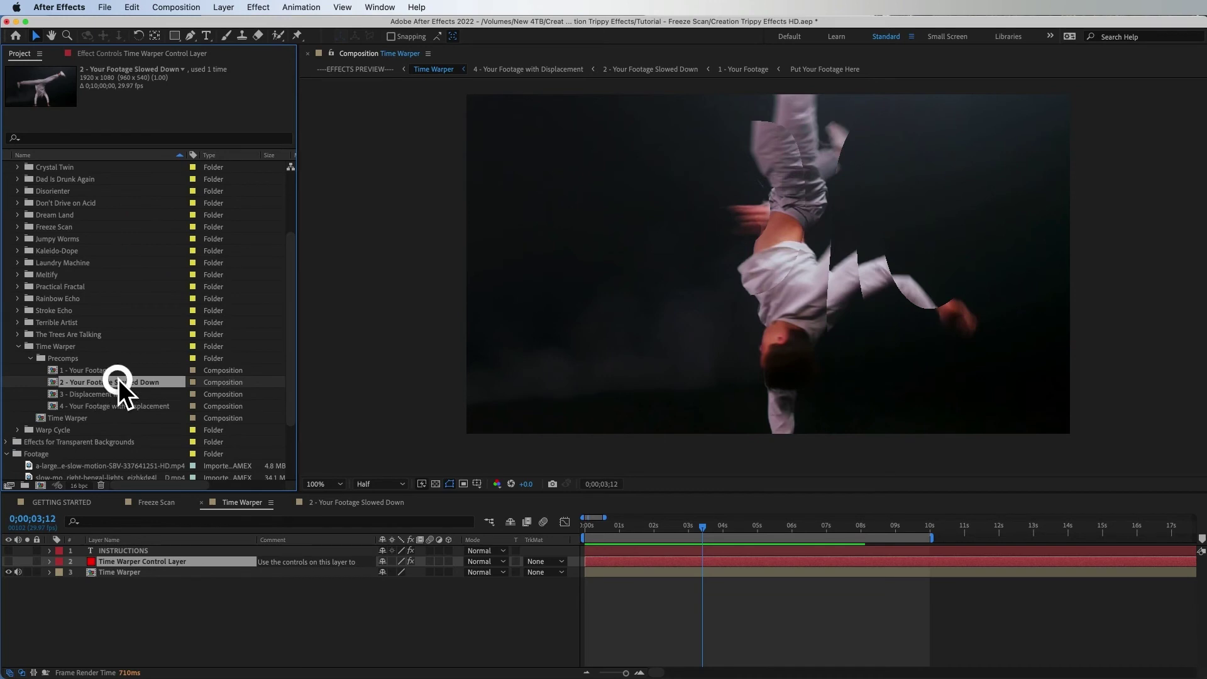